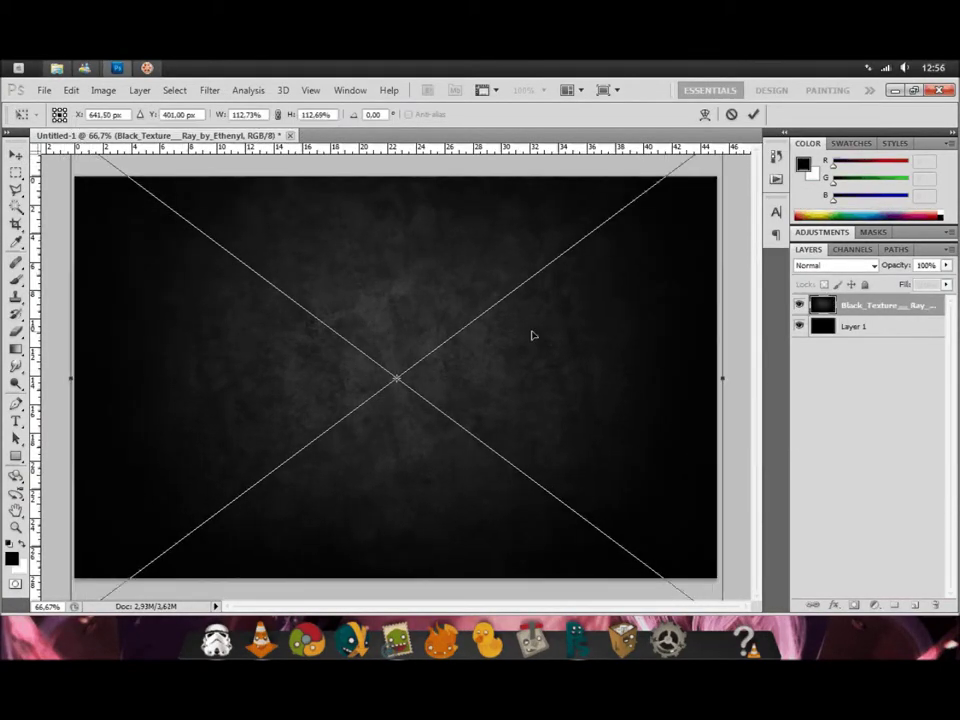
Commit the placed black texture at 60% opacity and place the Battlefield Bad Company image.
key(Return)
key(6)
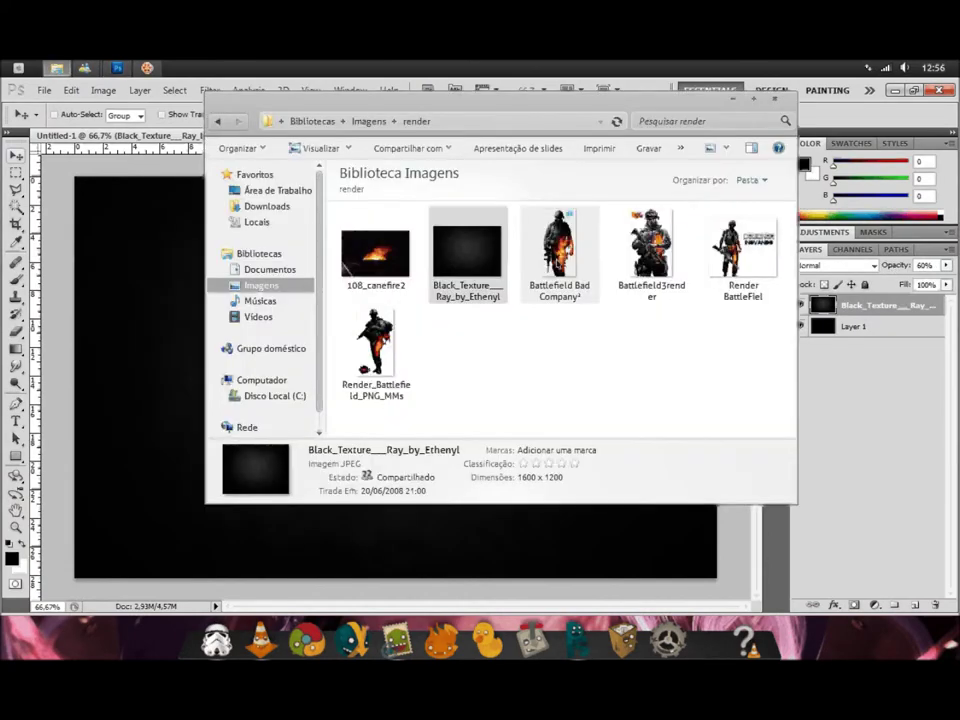
double_click(560, 240)
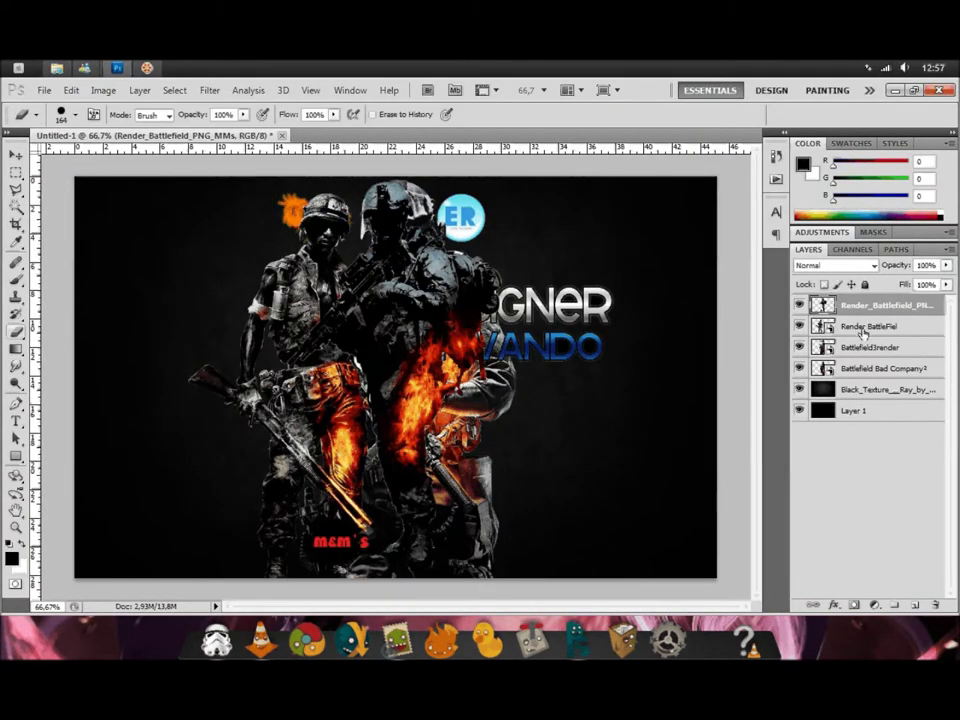
Rasterize the Render BattleFiel layer and hide the other soldier render layers.
right_click(863, 330)
click(773, 377)
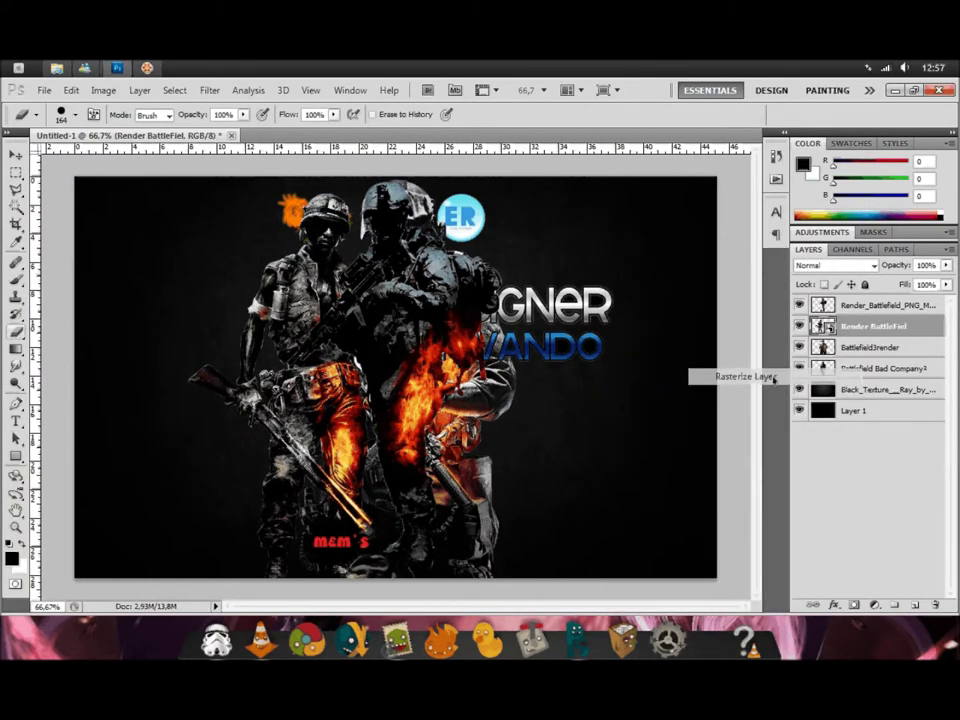
click(870, 347)
click(799, 305)
click(799, 326)
click(799, 368)
Move the remaining soldier lower and just right of the canvas centre.
key(v)
key(ctrl+t)
drag(400, 380, 409, 420)
key(Return)
drag(638, 372, 708, 372)
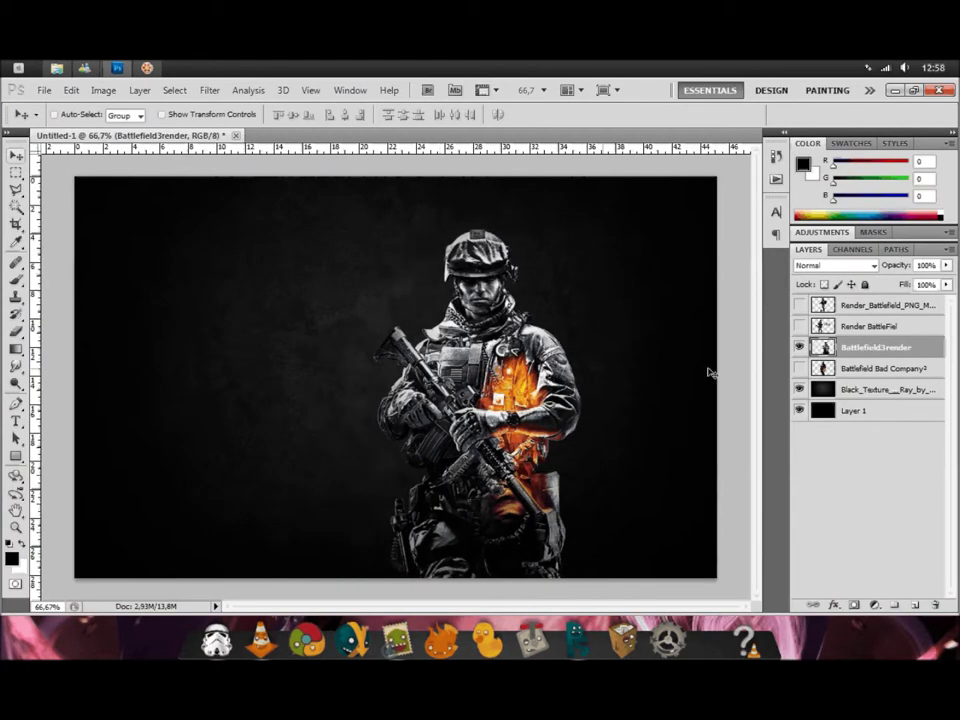
Flip Render BattleFiel horizontally at -100% width and move it below Battlefield3render.
click(799, 326)
click(870, 326)
click(140, 90)
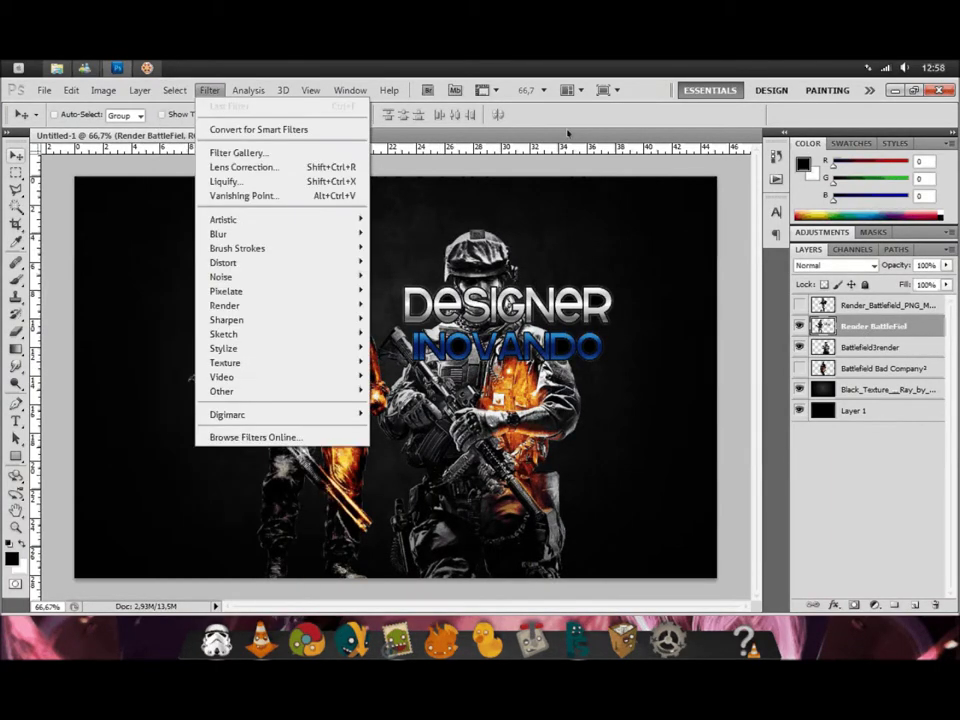
key(ctrl+t)
click(229, 114)
text(-)
key(Return)
click(755, 114)
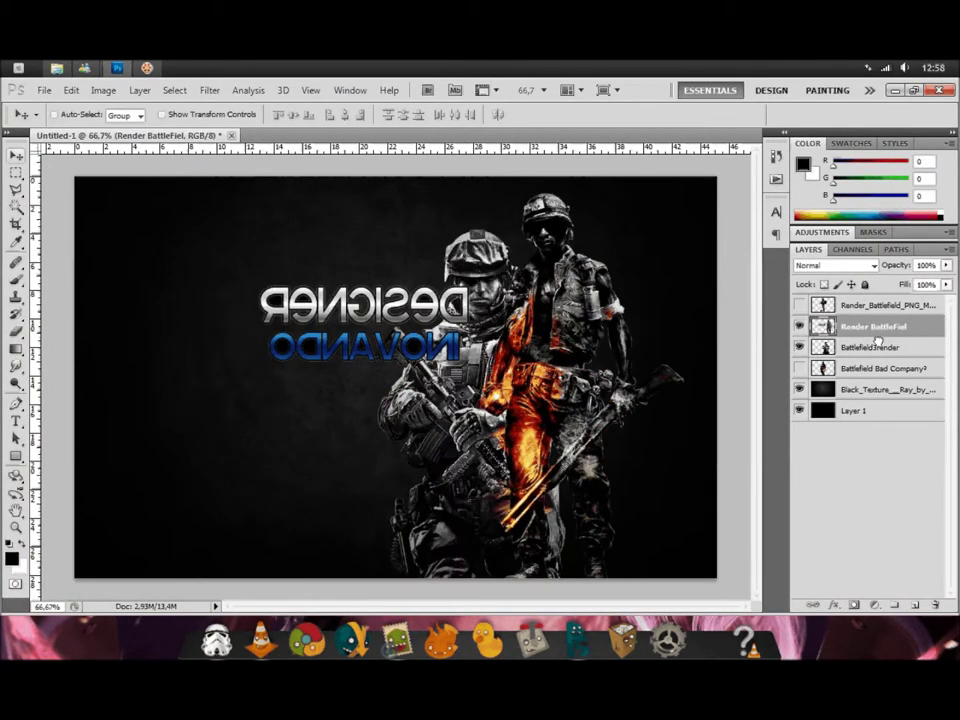
drag(870, 326, 870, 350)
Shrink the right soldier, shift it right, and show all soldier layers again.
key(e)
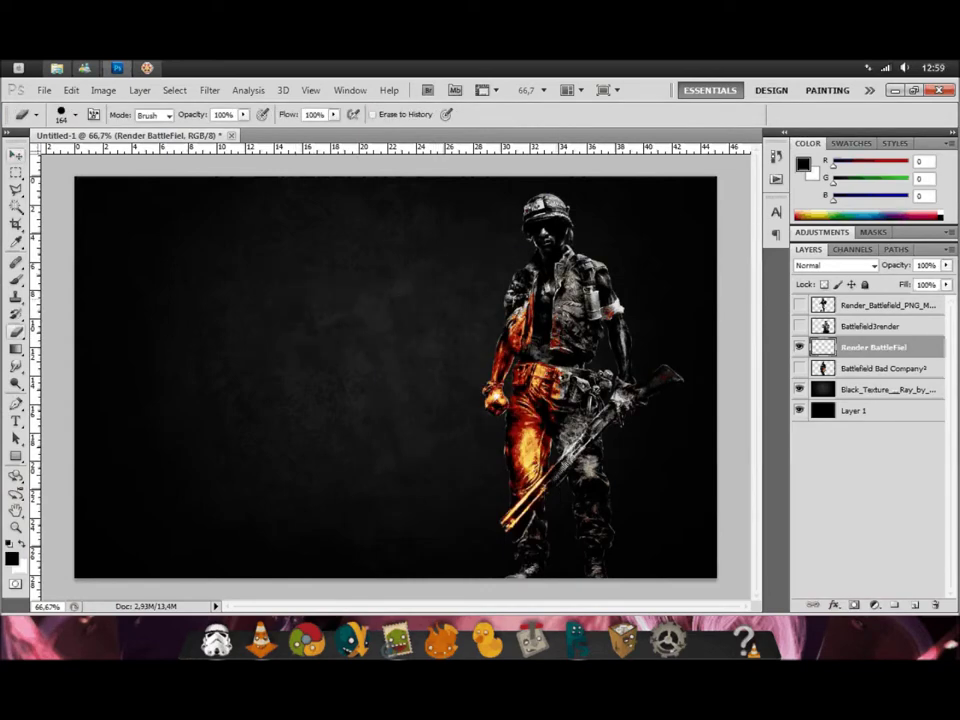
key(v)
click(799, 368)
click(799, 326)
key(ctrl+t)
drag(502, 193, 521, 229)
key(Return)
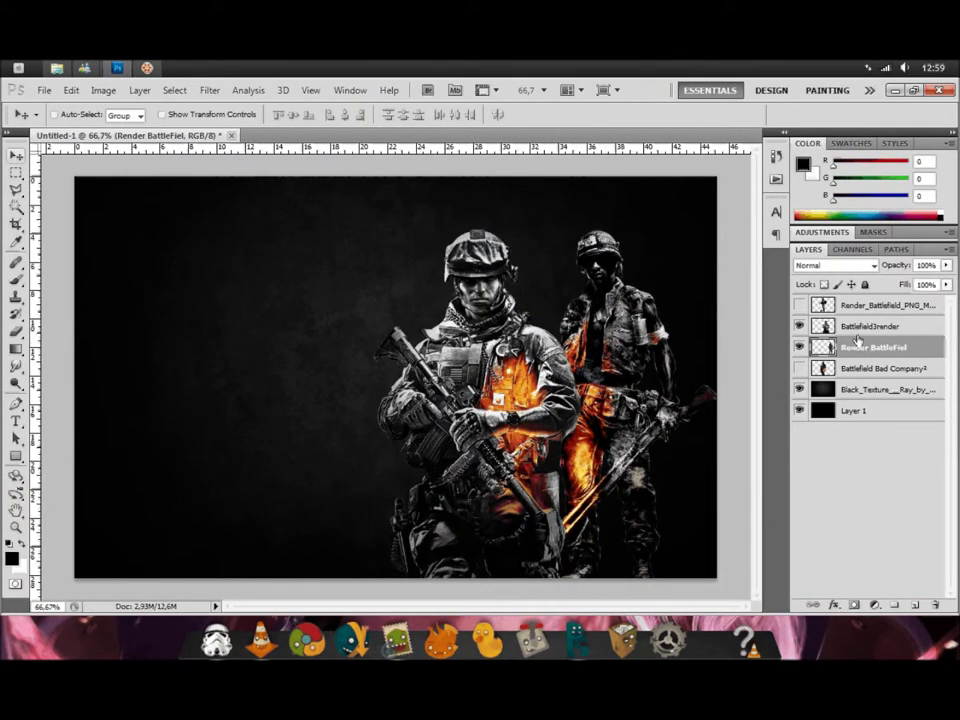
click(799, 368)
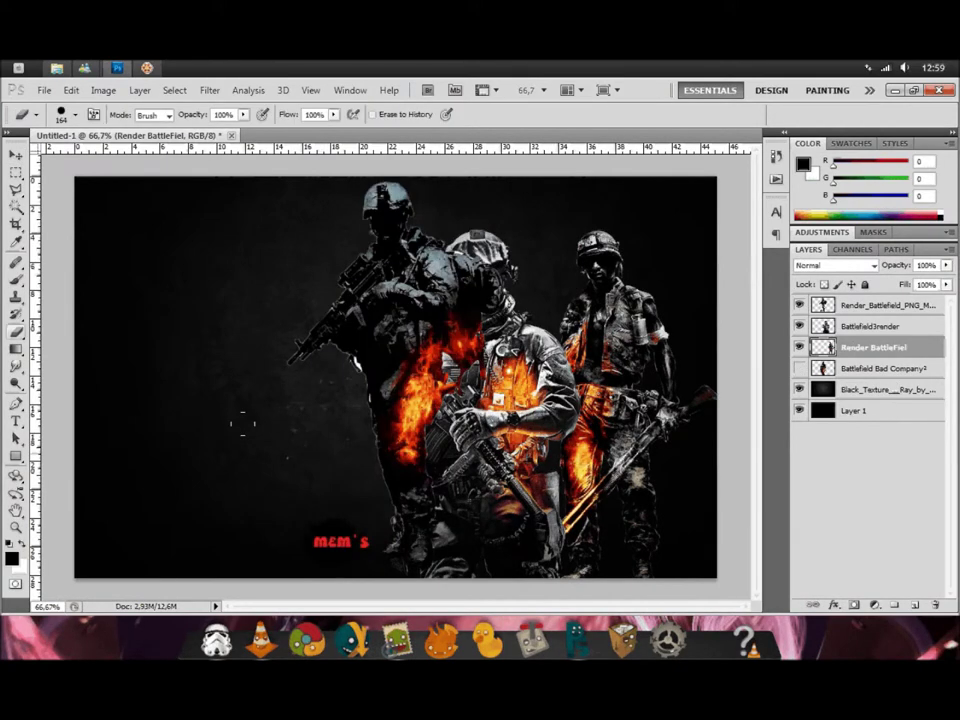
Zoom in on the top soldier's fire area and set up the Eraser brush.
key(alt+bracketright)
key(alt+bracketright)
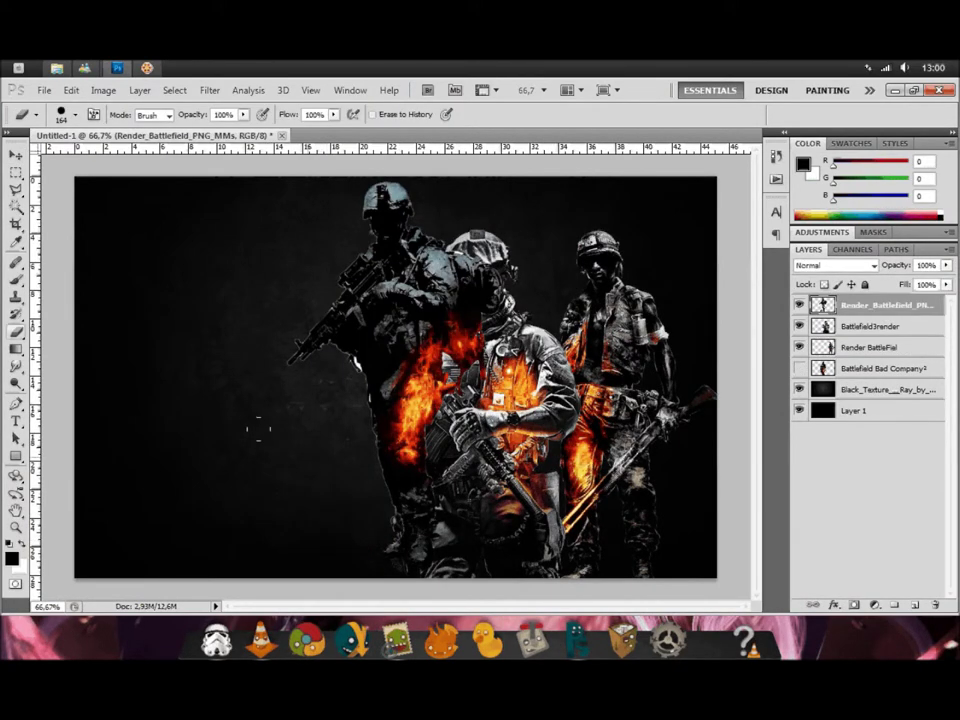
key(ctrl+plus)
key(v)
key(ctrl+plus)
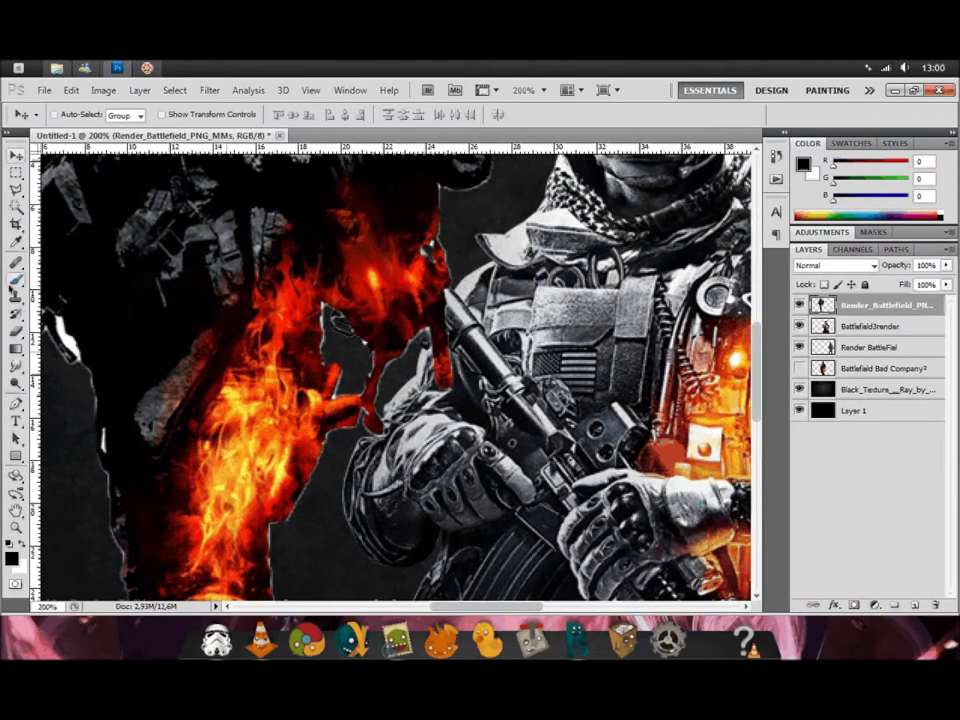
key(e)
right_click(290, 372)
key(Escape)
key(w)
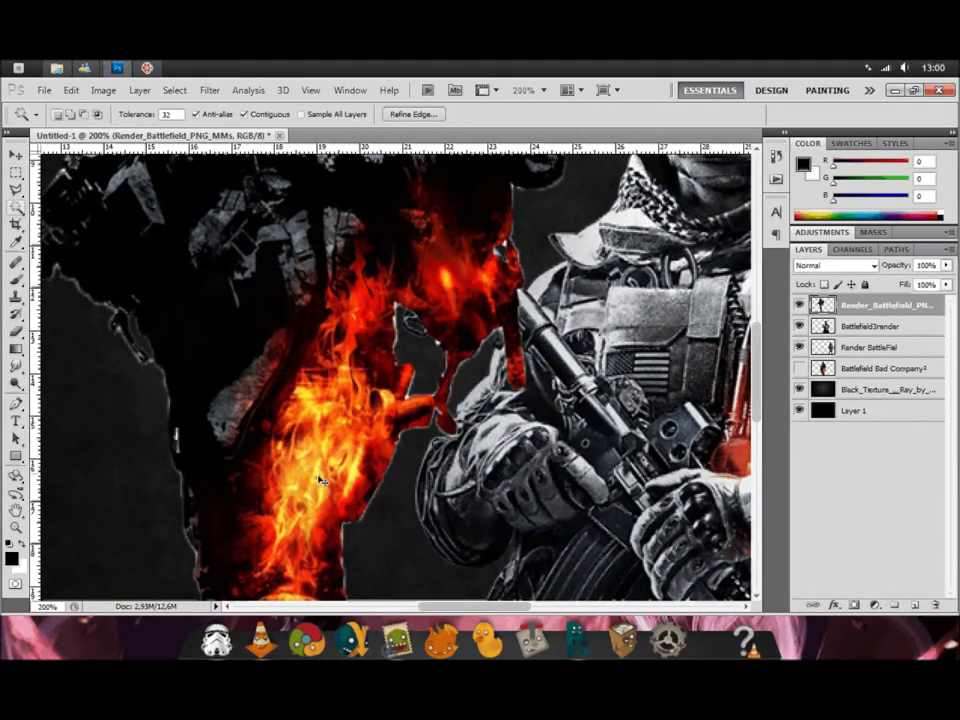
key(ctrl+minus)
key(ctrl+minus)
key(e)
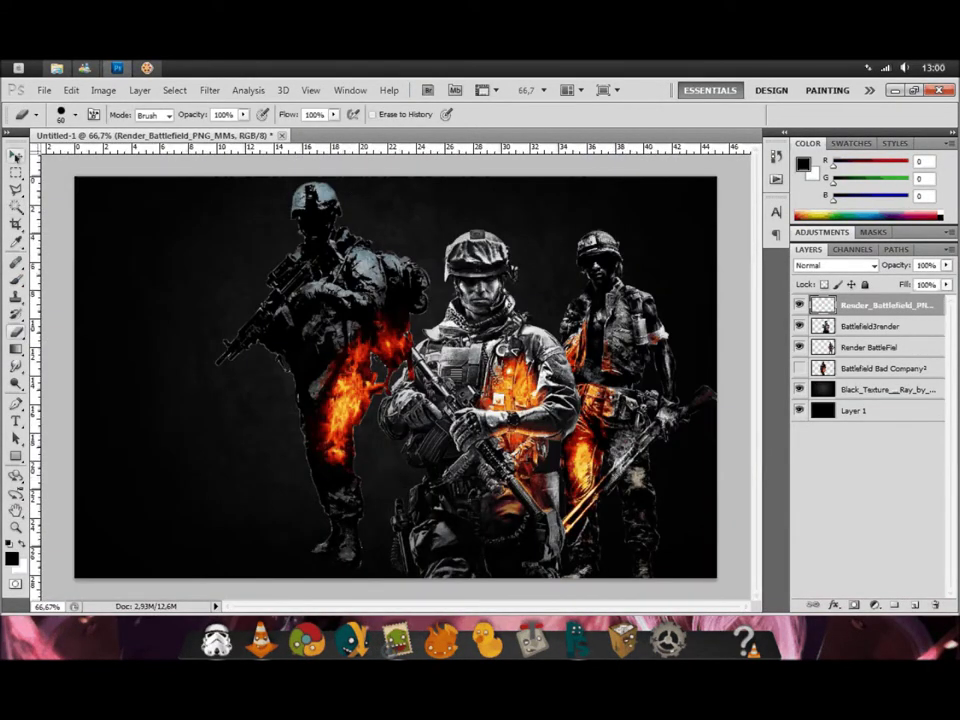
In the top soldier's Layer Style, swap the Stroke effect for Outer Glow.
double_click(880, 305)
click(297, 535)
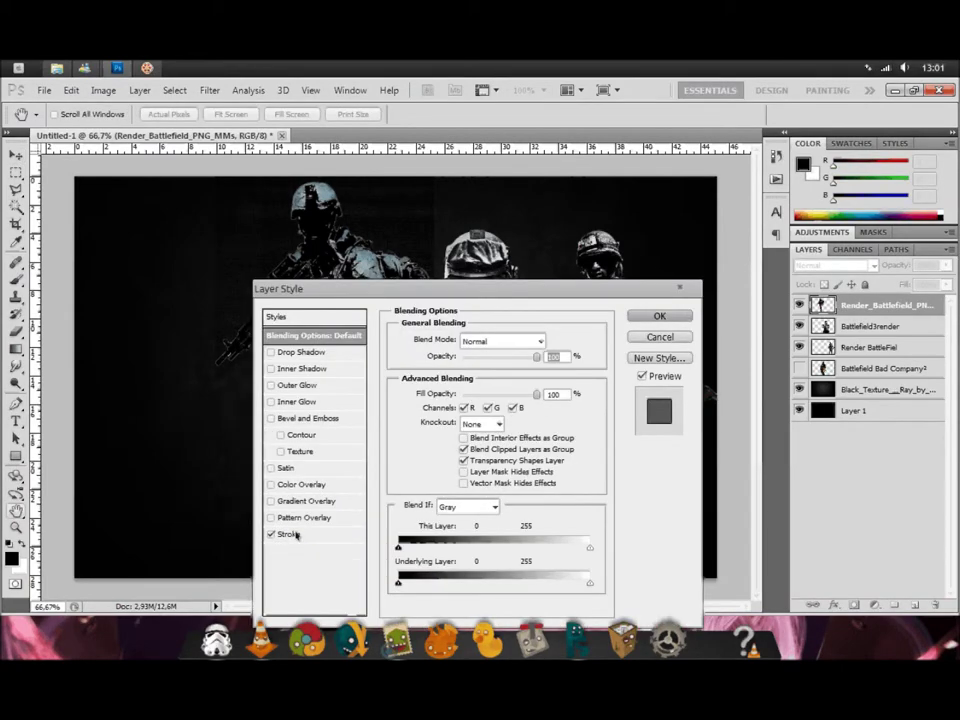
click(270, 368)
click(290, 385)
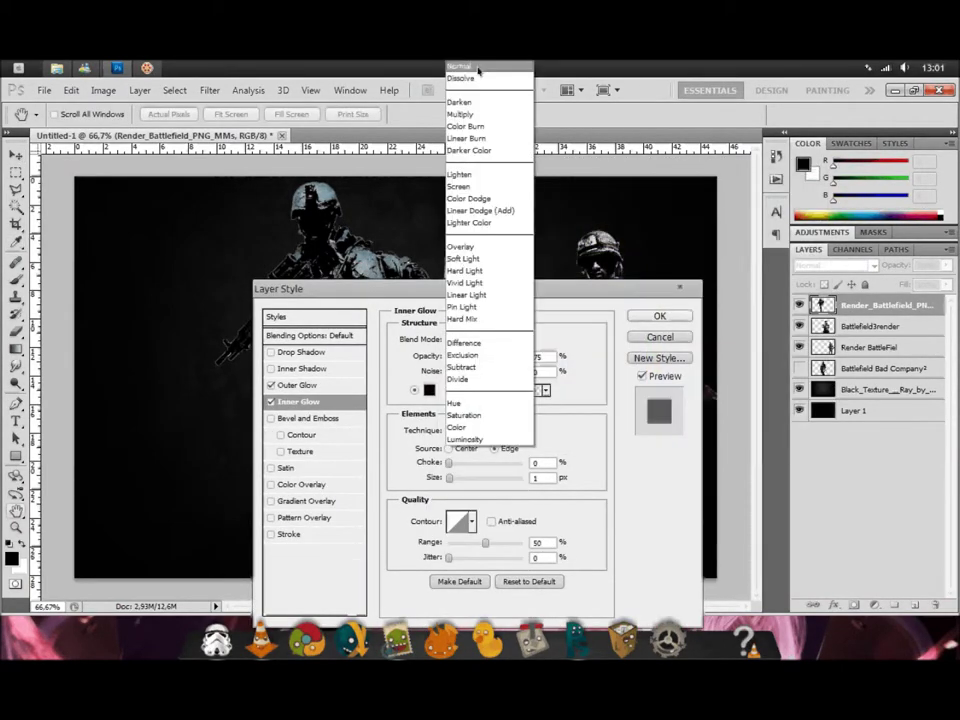
drag(592, 216, 567, 218)
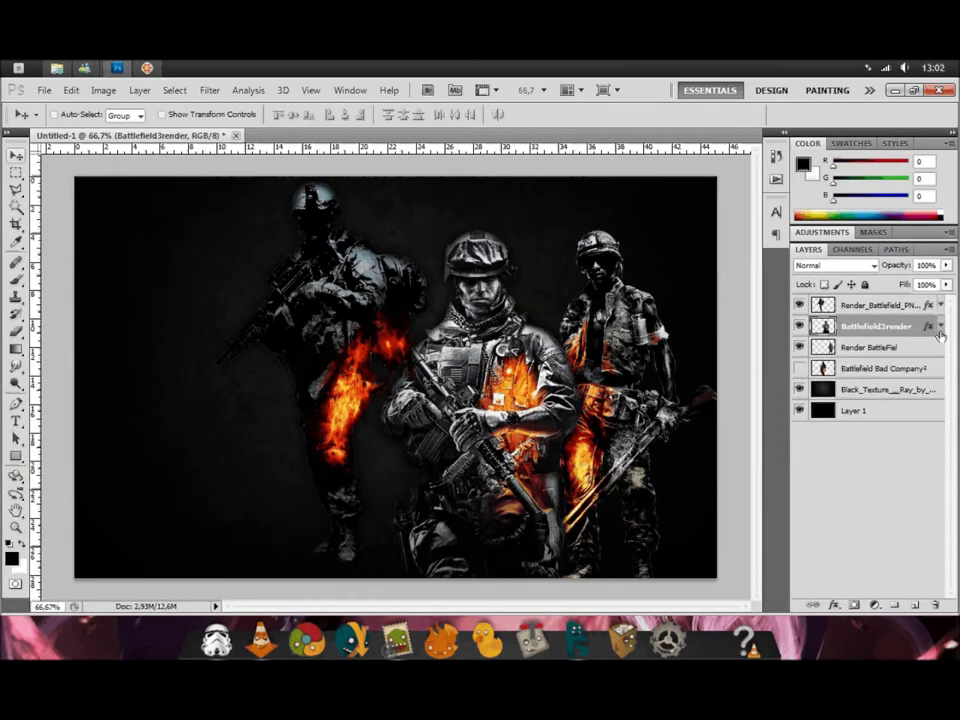
Paste the glow style onto Render BattleFiel and move the top render below Battlefield3render.
right_click(870, 347)
click(760, 533)
click(940, 347)
click(866, 306)
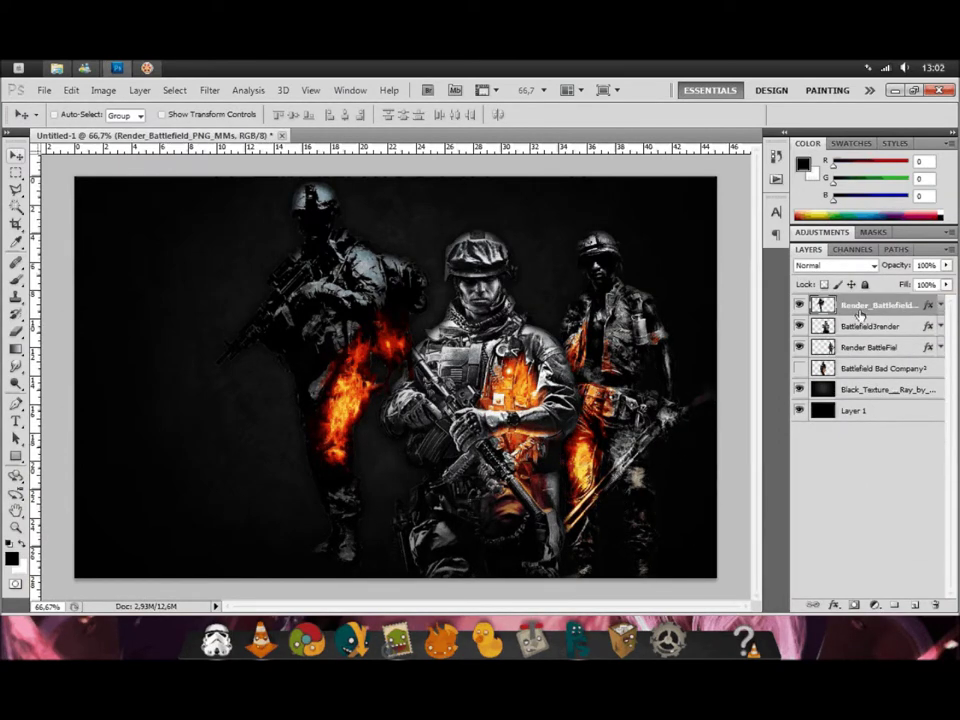
drag(860, 316, 860, 335)
Flip the left soldier behind the centre one and move the fiery soldier left.
key(ctrl+t)
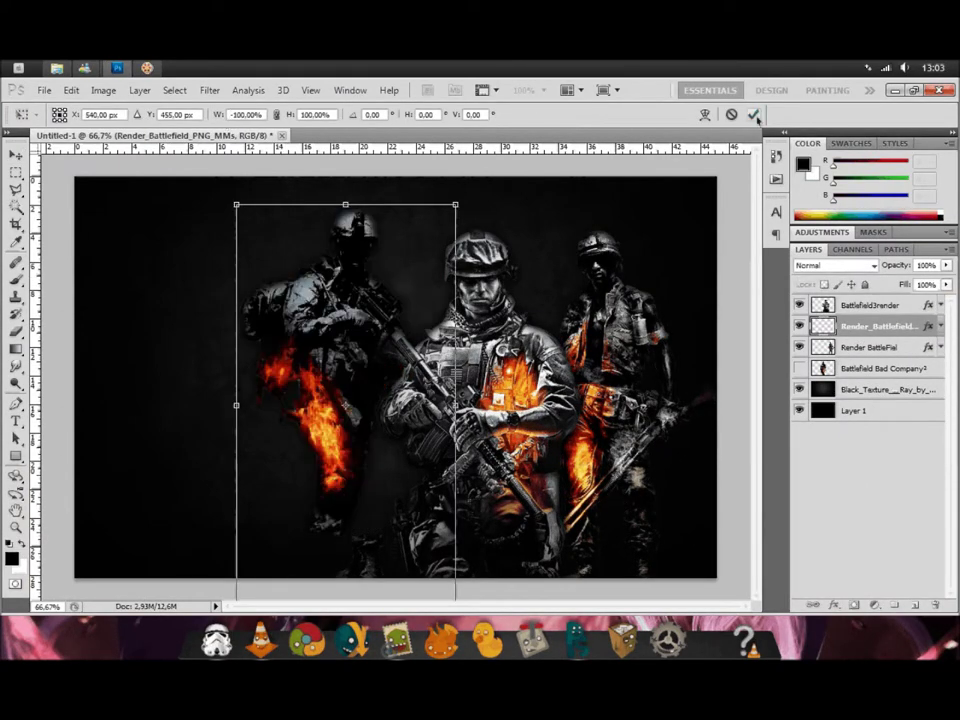
click(757, 118)
drag(258, 233, 508, 250)
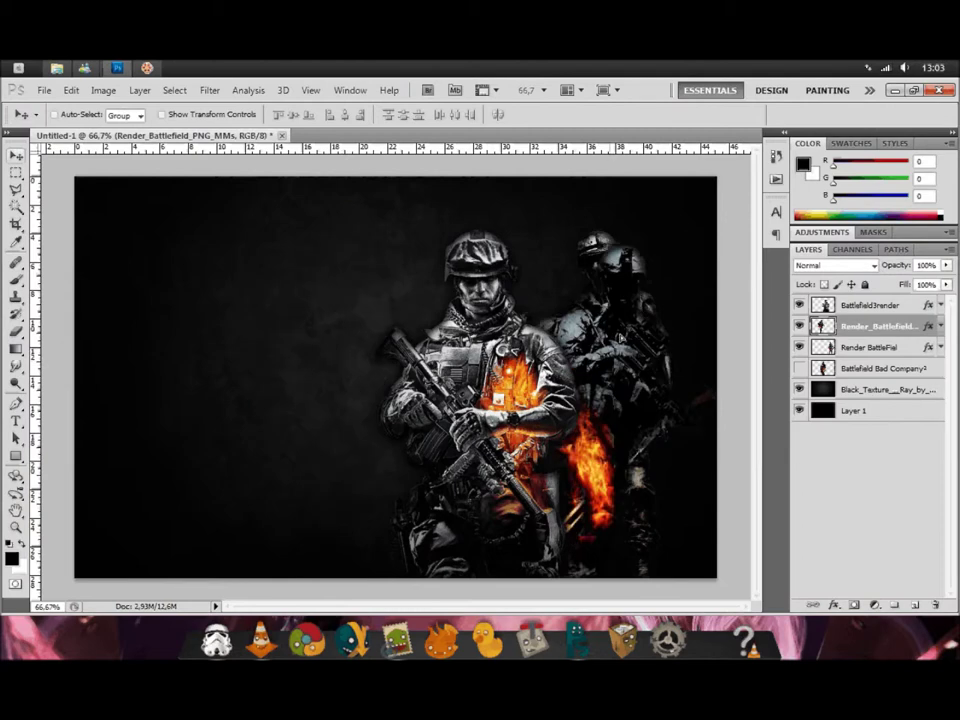
click(870, 347)
drag(490, 400, 340, 400)
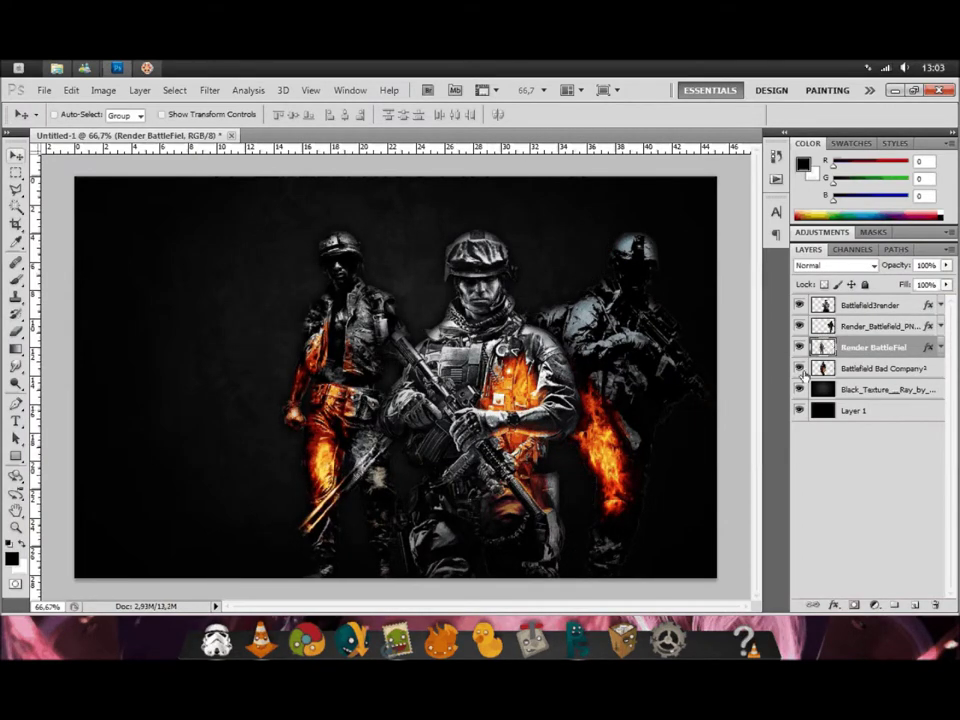
Show the Battlefield Bad Company layer, move it left, and flip the centre soldier.
click(799, 368)
click(866, 368)
drag(460, 380, 340, 380)
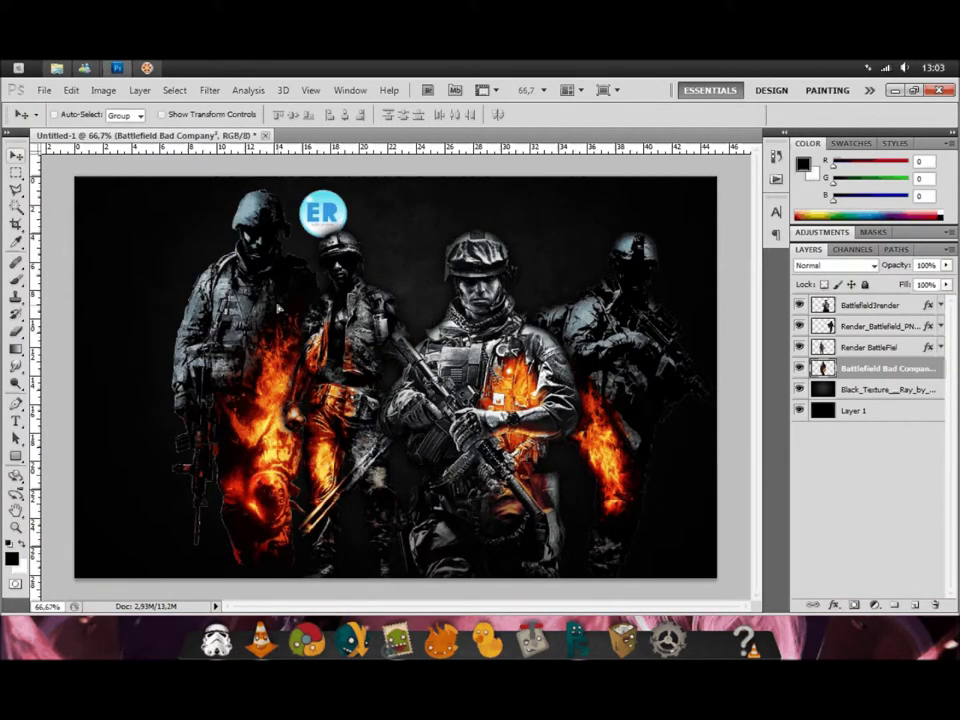
click(870, 305)
key(ctrl+t)
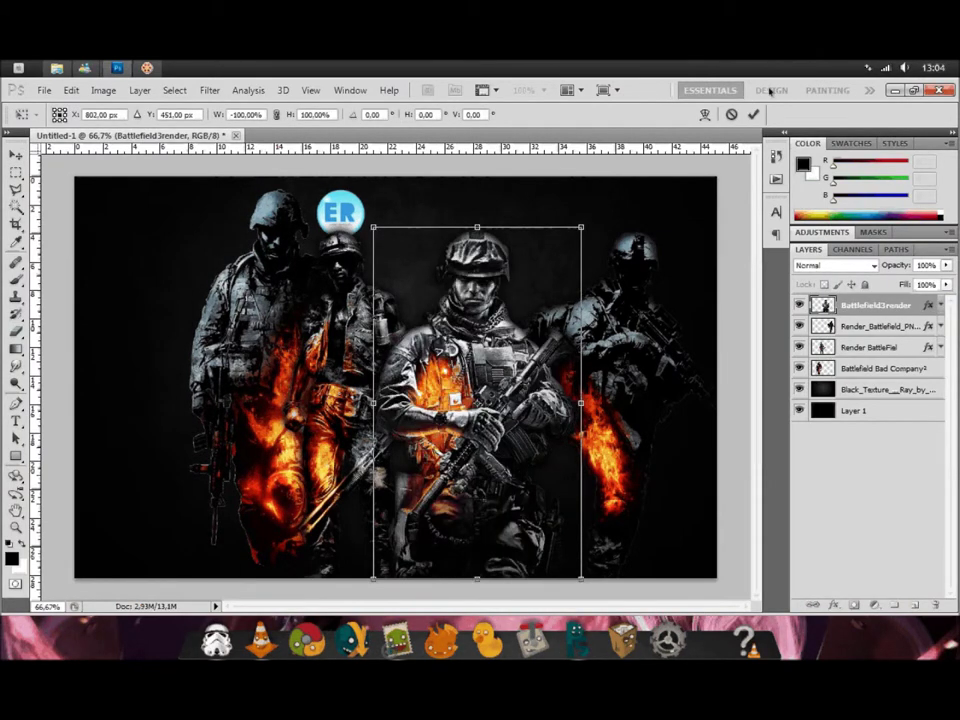
click(755, 115)
Enlarge the Bad Company soldiers to 137.5% and fade the layer to 21% opacity.
ctrl+click(260, 281)
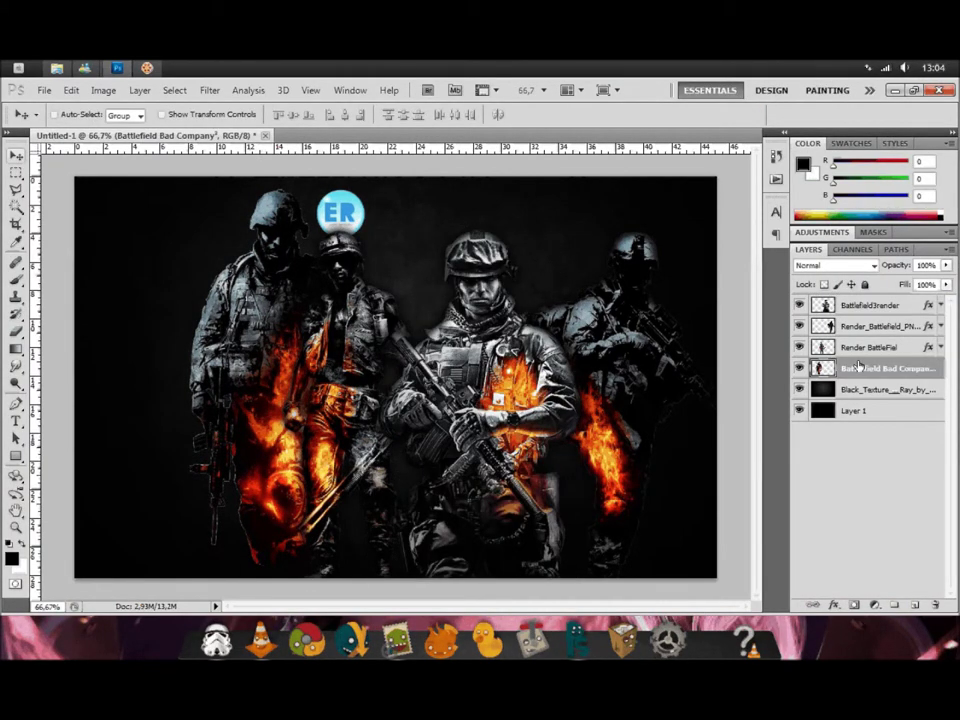
key(ctrl+t)
drag(189, 189, 130, 60)
key(Return)
drag(895, 265, 833, 270)
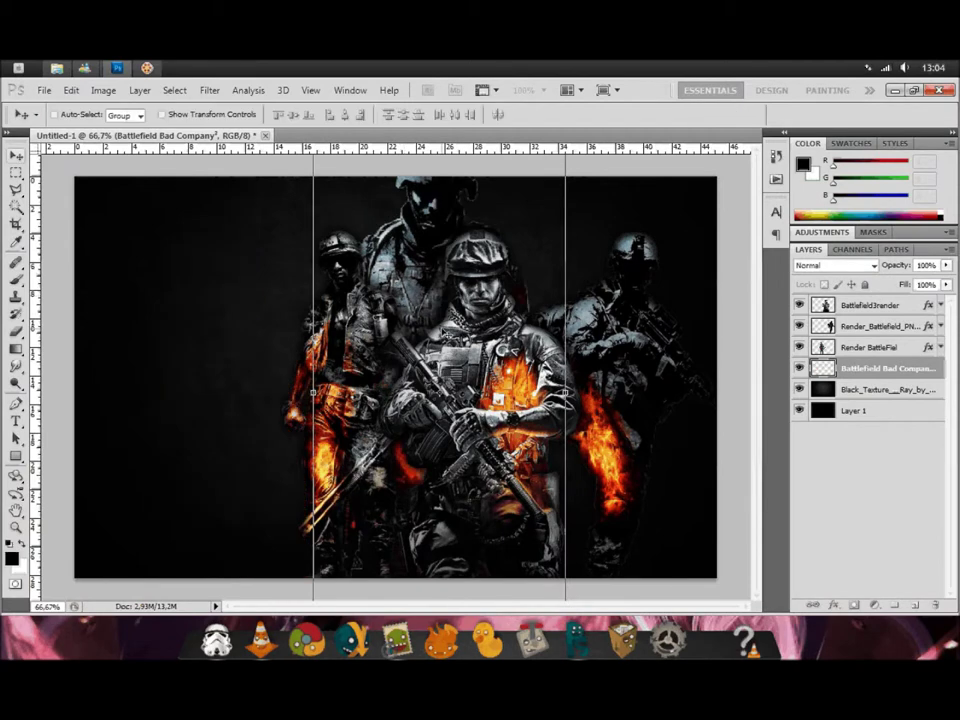
Shrink the fiery soldier slightly, shift it up-right, and tuck the left soldier behind the main figure.
click(870, 347)
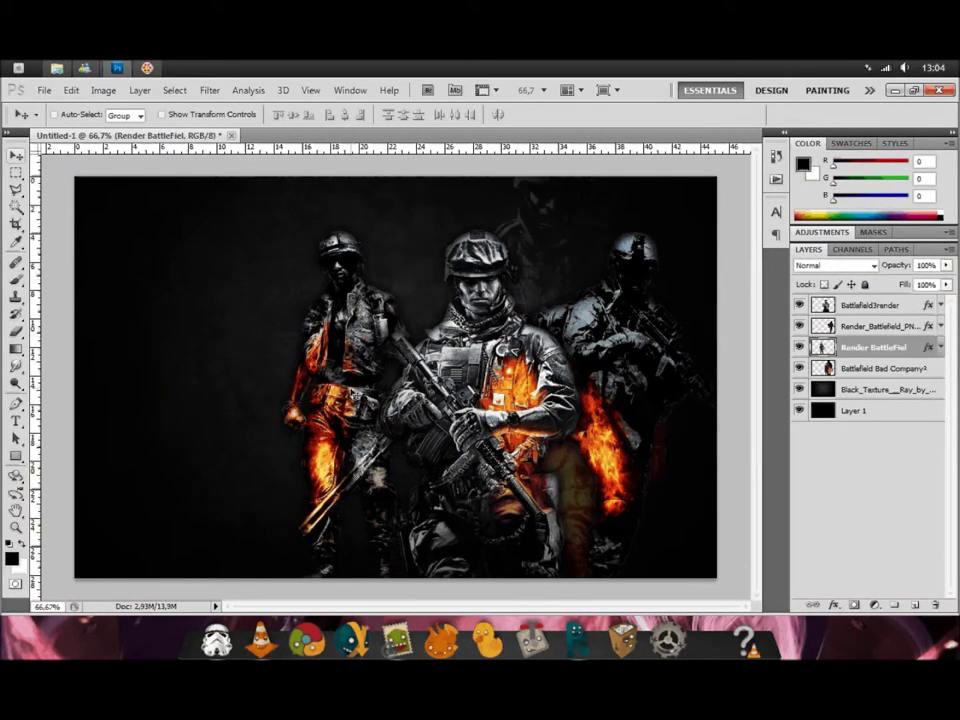
key(ctrl+t)
drag(283, 225, 299, 262)
drag(400, 420, 427, 370)
key(Return)
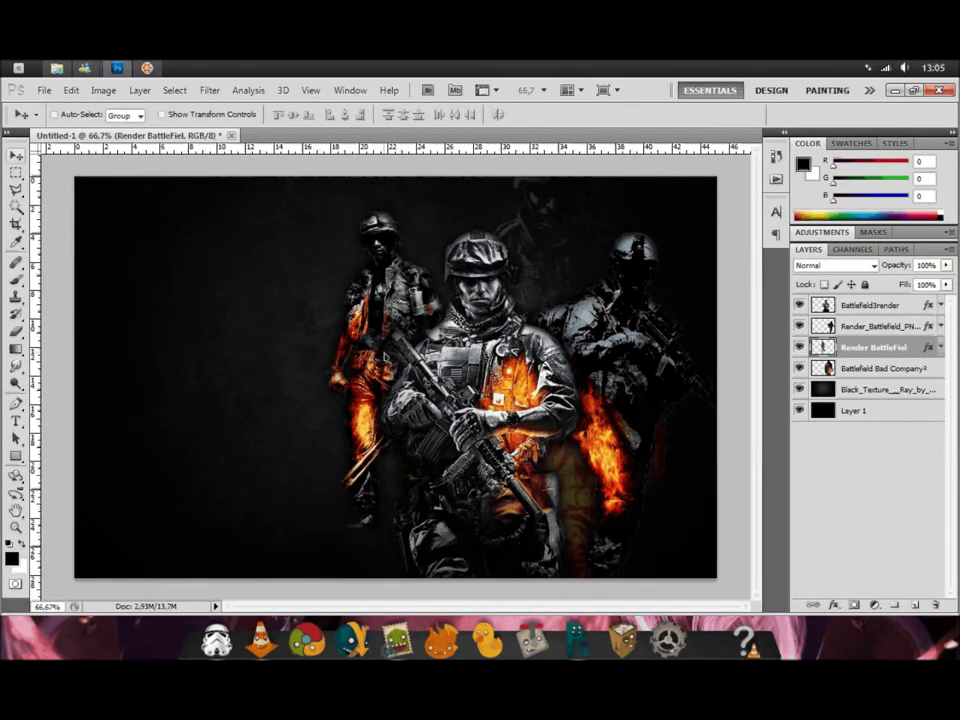
mouse_move(509, 268)
mouse_down()
mouse_move(645, 247)
mouse_move(436, 247)
mouse_up()
Shift the second soldier and its fire left, and move the right soldier down-right.
ctrl+click(645, 247)
key(ctrl+t)
mouse_move(376, 352)
mouse_down()
mouse_move(336, 352)
mouse_move(340, 333)
mouse_up()
click(753, 114)
ctrl+click(540, 300)
drag(540, 300, 575, 340)
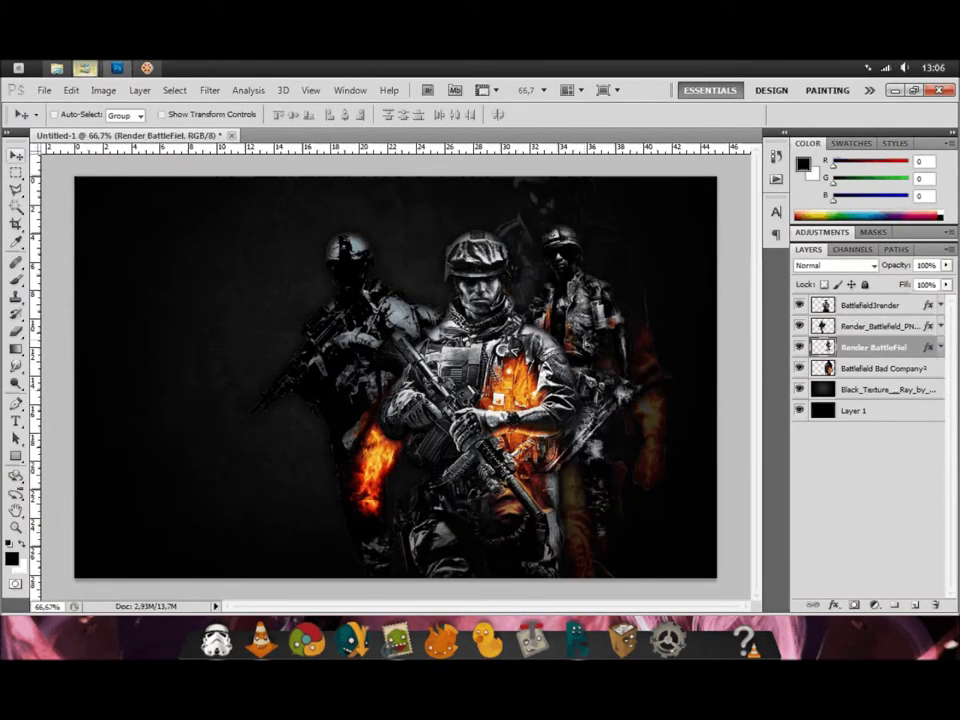
key(ctrl+t)
key(Return)
key(ctrl+t)
key(Return)
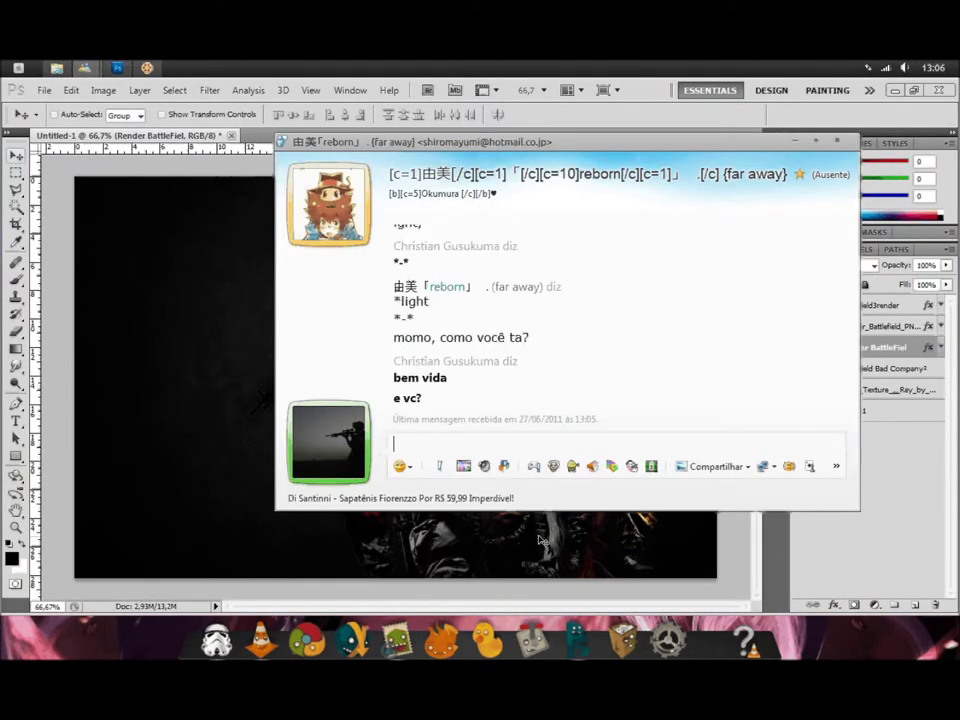
Zoom out and reposition the faded Bad Company soldiers slightly lower.
click(540, 540)
key(alt+bracketleft)
key(ctrl+minus)
key(ctrl+t)
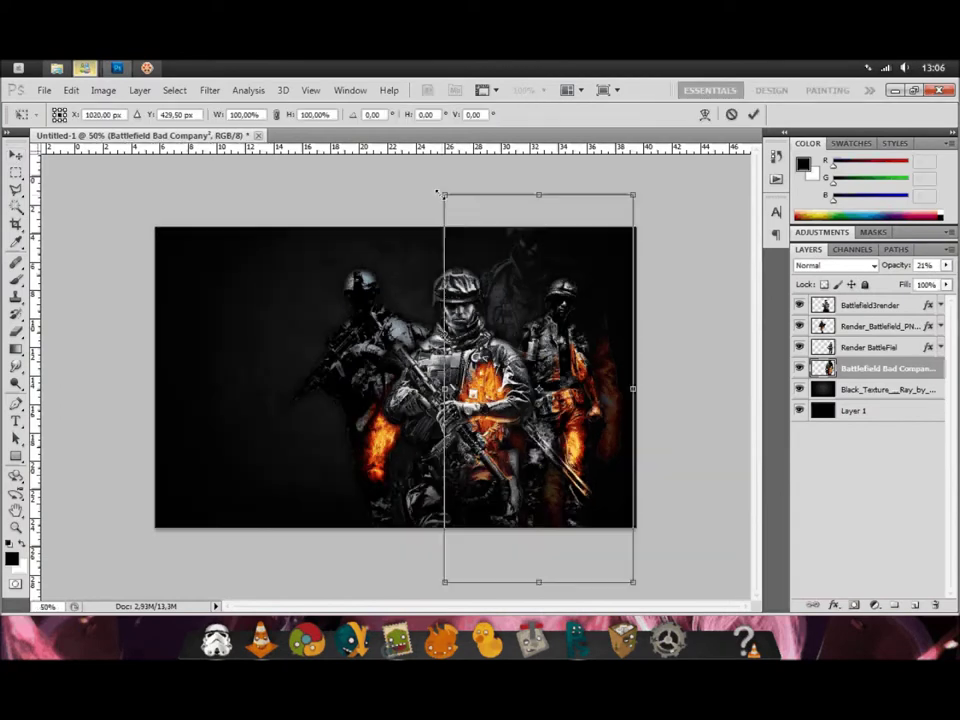
key(Return)
drag(281, 318, 281, 347)
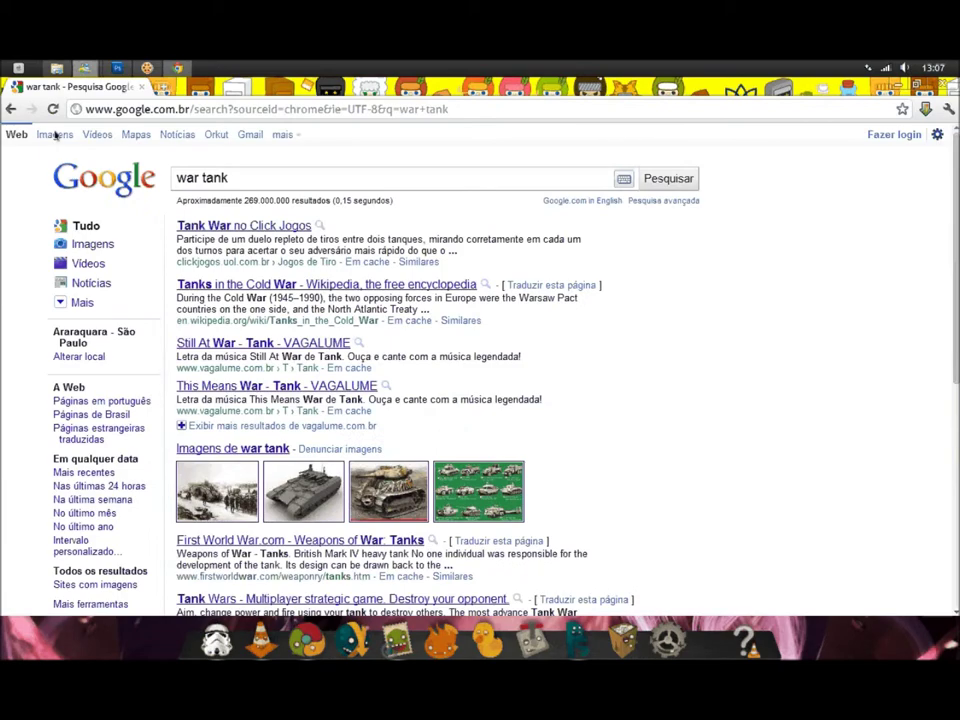
Find the dusty green tank photo in Google Images for 'war tank' and copy it full-size.
click(50, 134)
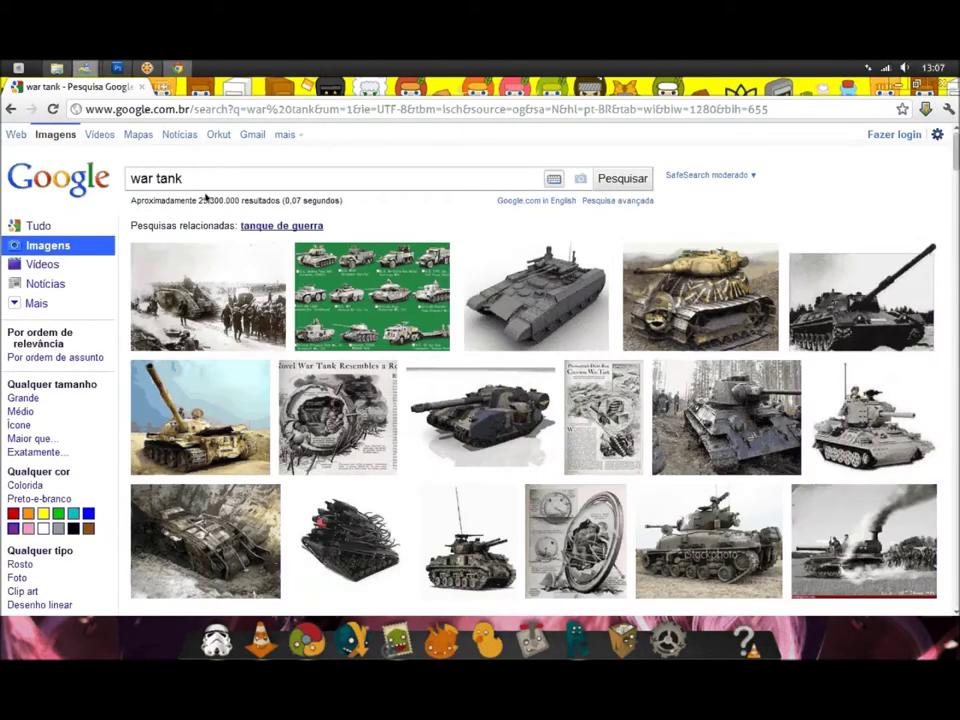
scroll(520, 420, down, 2)
scroll(520, 420, down, 5)
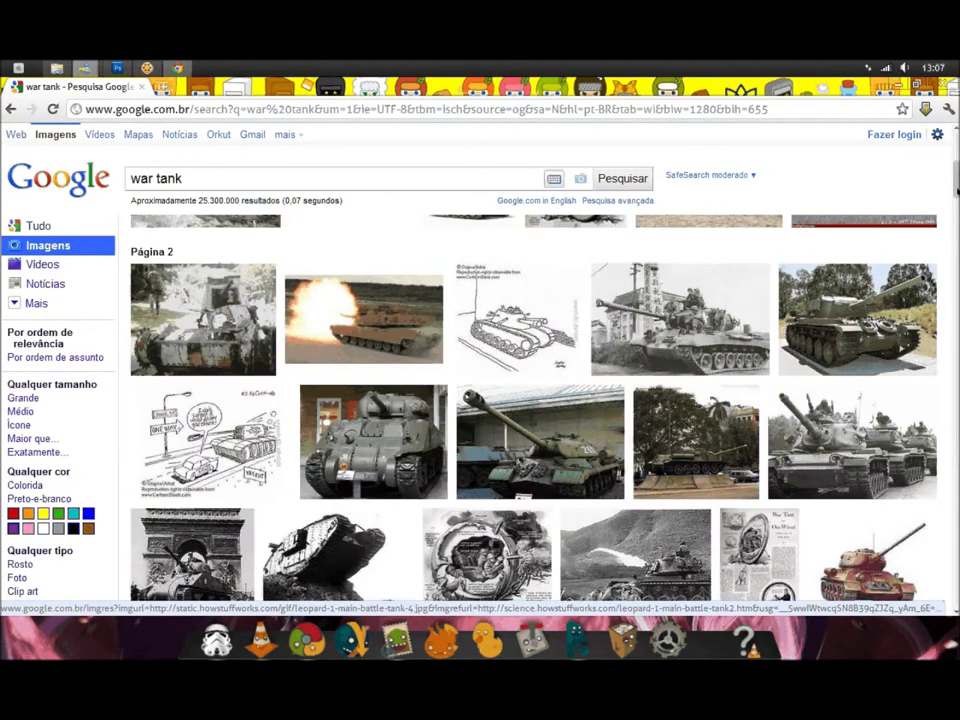
scroll(520, 420, down, 6)
scroll(208, 374, down, 1)
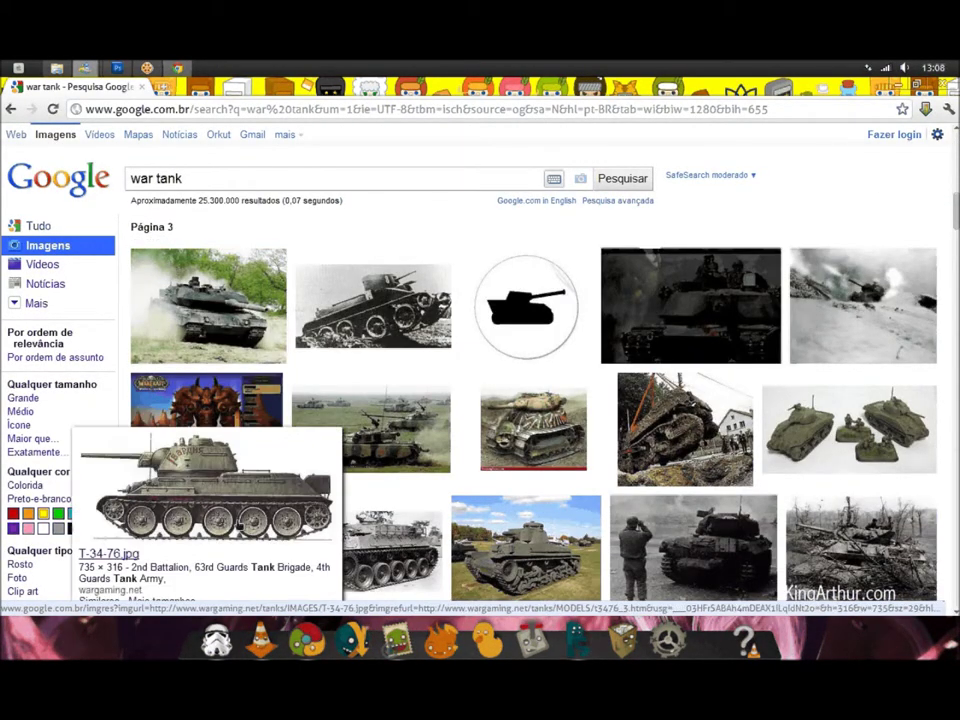
middle_click(206, 430)
click(228, 88)
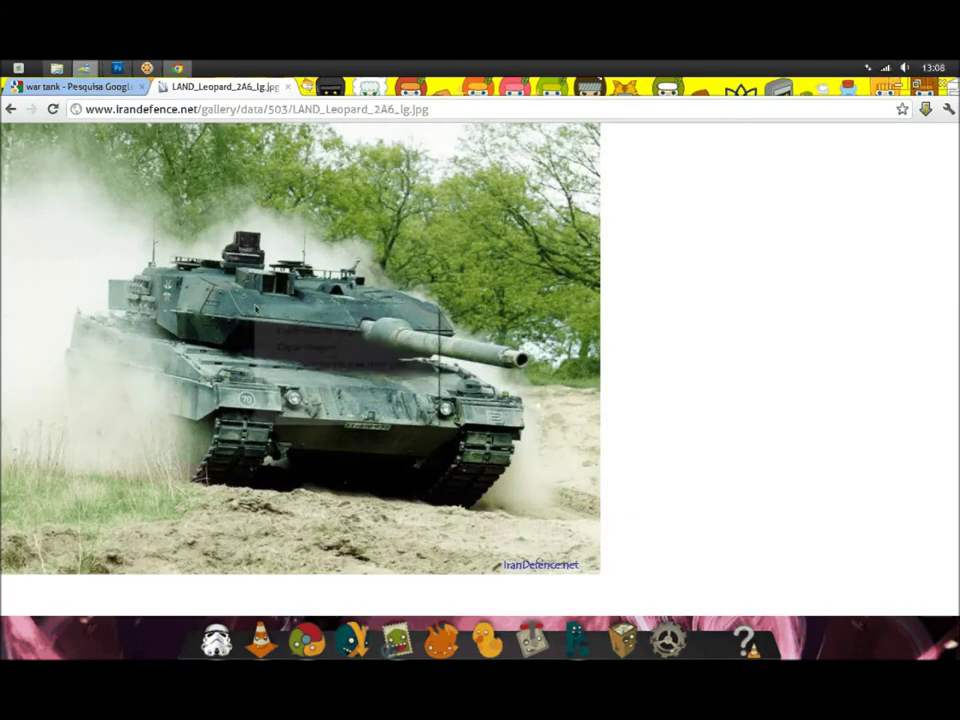
click(117, 67)
Paste the tank photo into the wallpaper as Layer 2, shift it right and down.
key(ctrl+v)
key(ctrl+shift+bracketright)
drag(400, 380, 460, 442)
key(e)
right_click(632, 360)
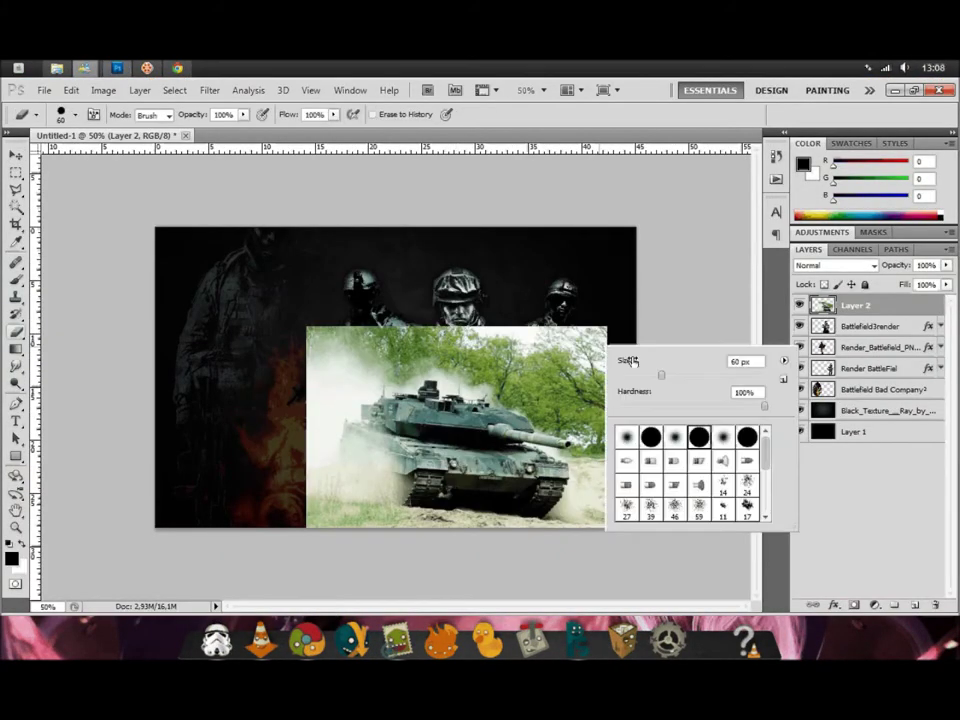
Soft-erase the tank photo's edges with a large brush, try blend modes, then delete the layer.
drag(722, 378, 752, 378)
key(Return)
drag(320, 340, 600, 345)
mouse_move(330, 350)
mouse_down()
mouse_move(330, 510)
mouse_move(600, 515)
mouse_up()
click(833, 265)
key(Down)
key(Down)
key(Down)
key(Down)
key(Down)
key(Down)
key(Down)
key(Down)
key(Down)
key(Down)
key(Down)
key(Down)
key(Down)
key(Down)
key(Delete)
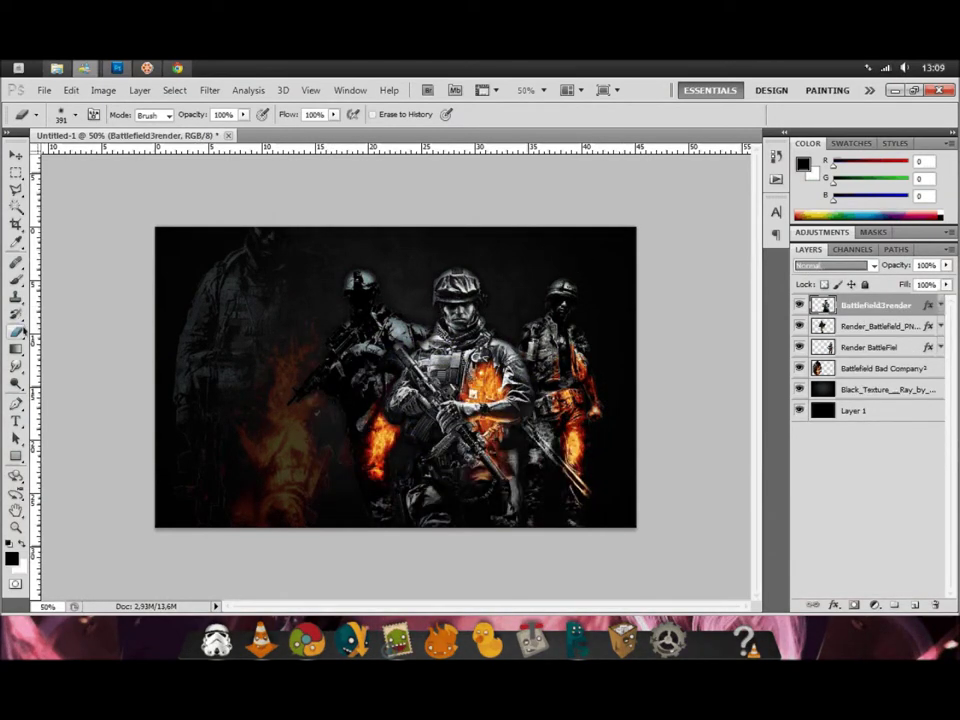
Darken the Battlefield3render soldiers with a Curves adjustment pulled down and steepened.
click(71, 90)
click(295, 103)
mouse_move(581, 381)
mouse_down()
mouse_move(572, 392)
mouse_move(582, 415)
mouse_up()
drag(616, 188, 713, 197)
mouse_move(752, 344)
mouse_down()
mouse_move(746, 315)
mouse_move(770, 345)
mouse_up()
mouse_move(679, 424)
mouse_down()
mouse_move(699, 436)
mouse_move(726, 428)
mouse_move(720, 419)
mouse_up()
key(Return)
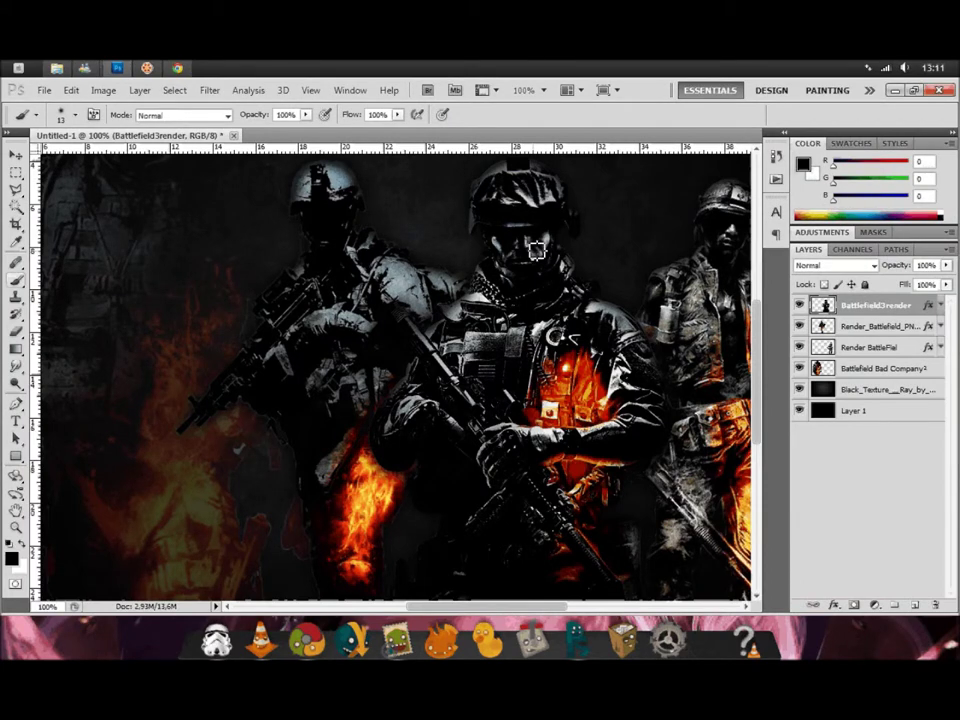
scroll(619, 374, down, 3)
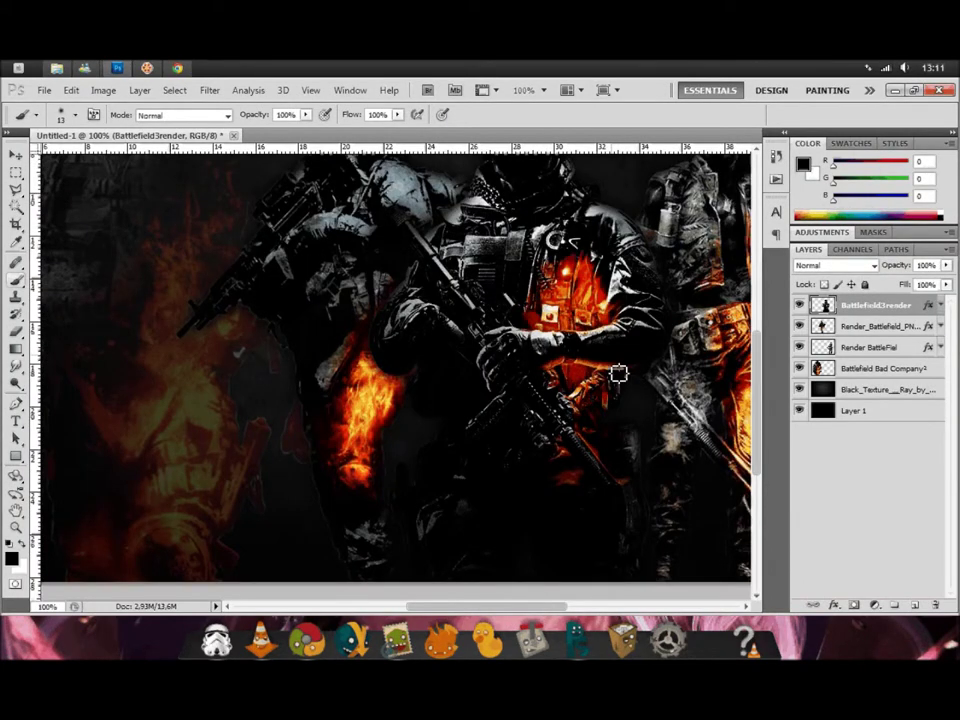
scroll(619, 374, up, 3)
scroll(395, 375, right, 3)
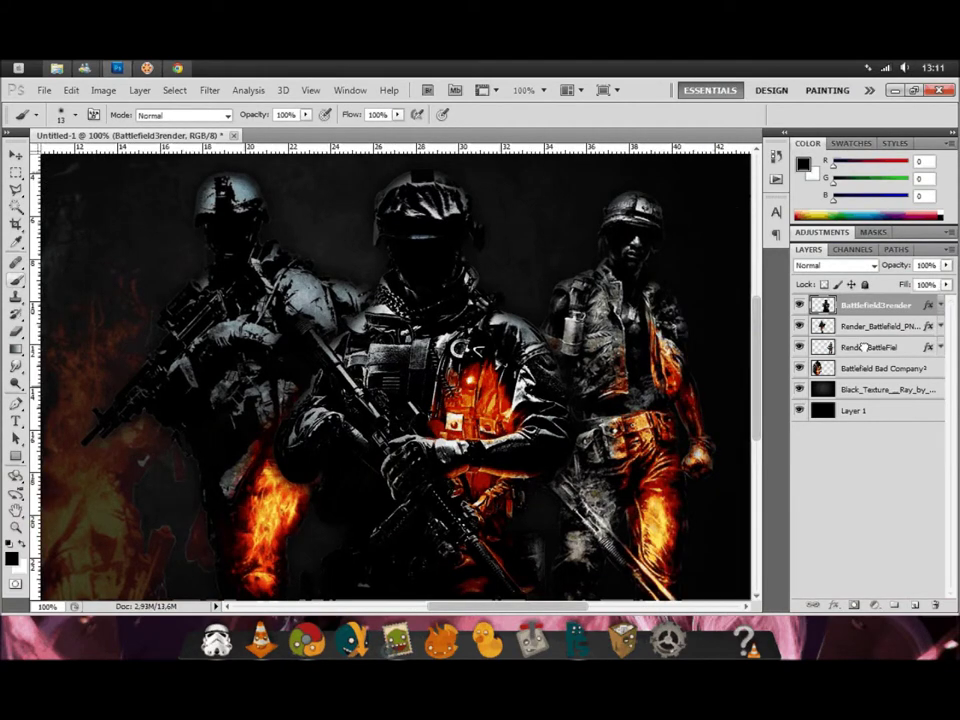
Darken the Render BattleFiel layer with a Curves point at input 94, output 15.
click(864, 346)
click(103, 90)
click(300, 146)
drag(684, 385, 694, 430)
drag(740, 186, 317, 198)
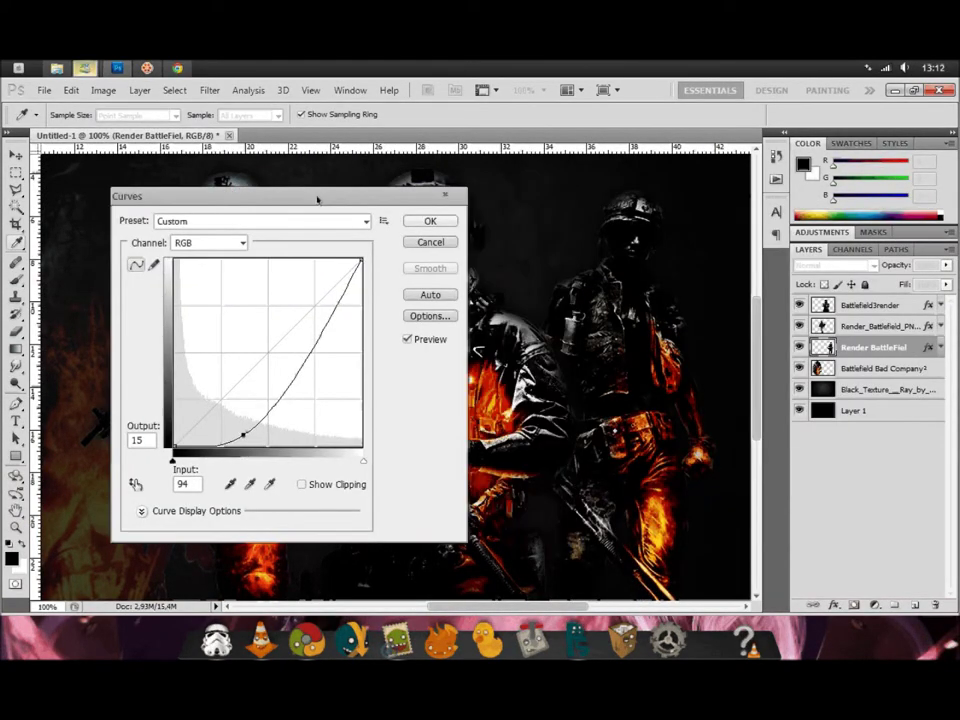
click(429, 222)
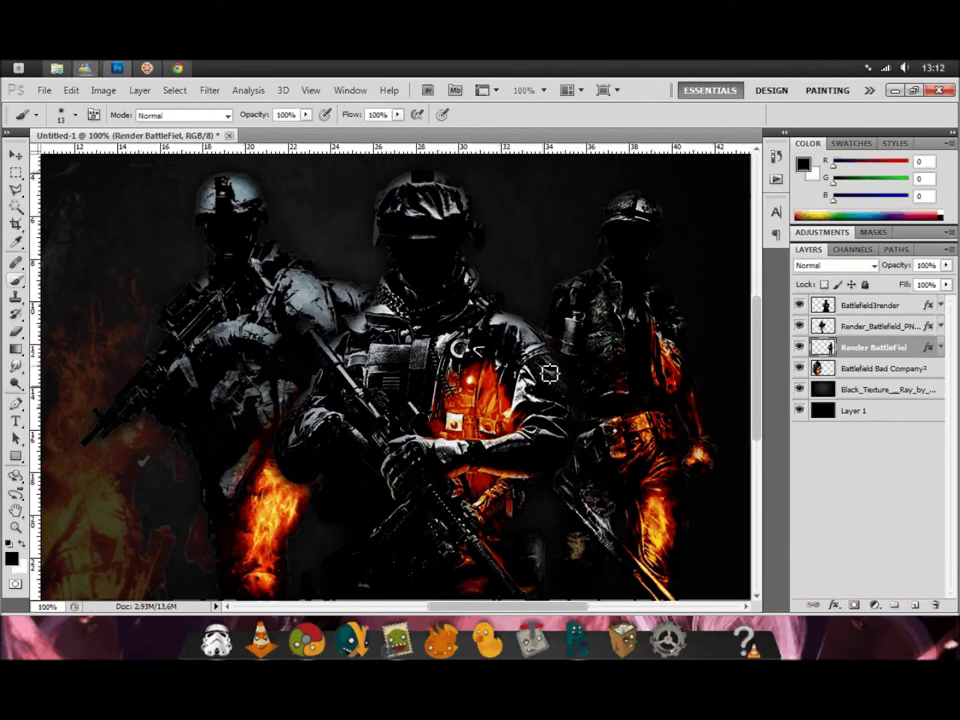
Lasso part of a soldier and tint it blue with a colorized Hue/Saturation.
key(l)
scroll(560, 377, down, 1)
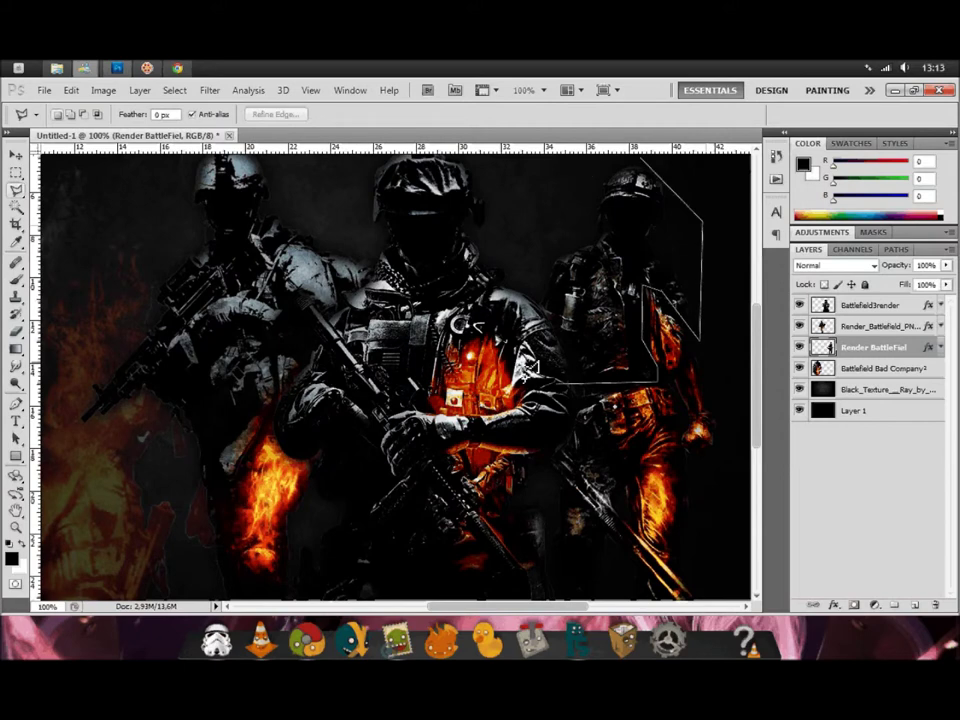
scroll(620, 565, down, 5)
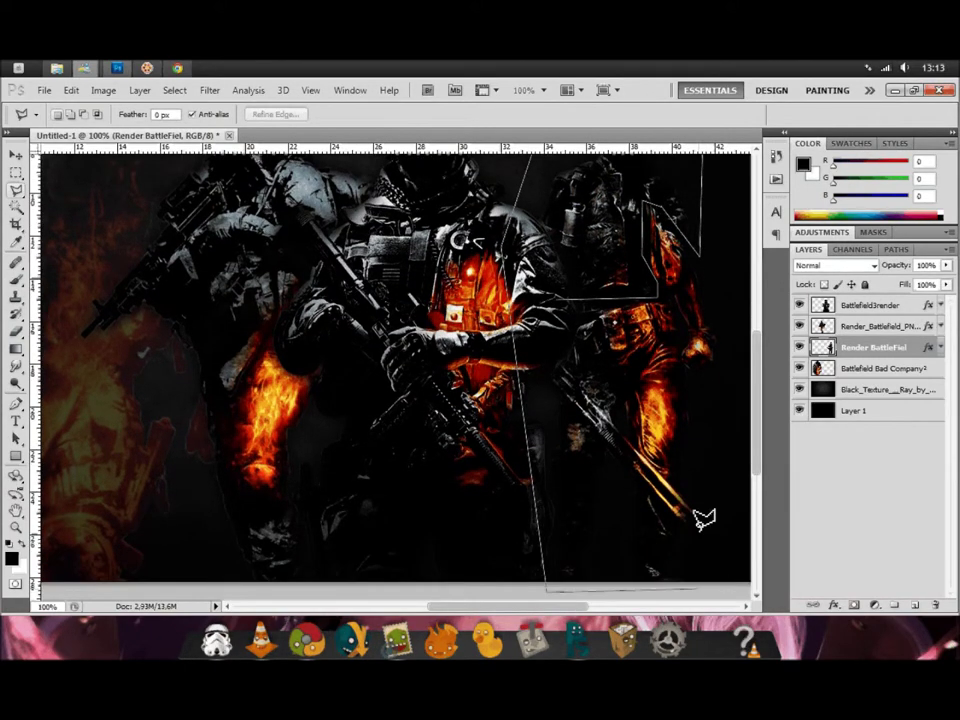
double_click(565, 298)
key(ctrl+u)
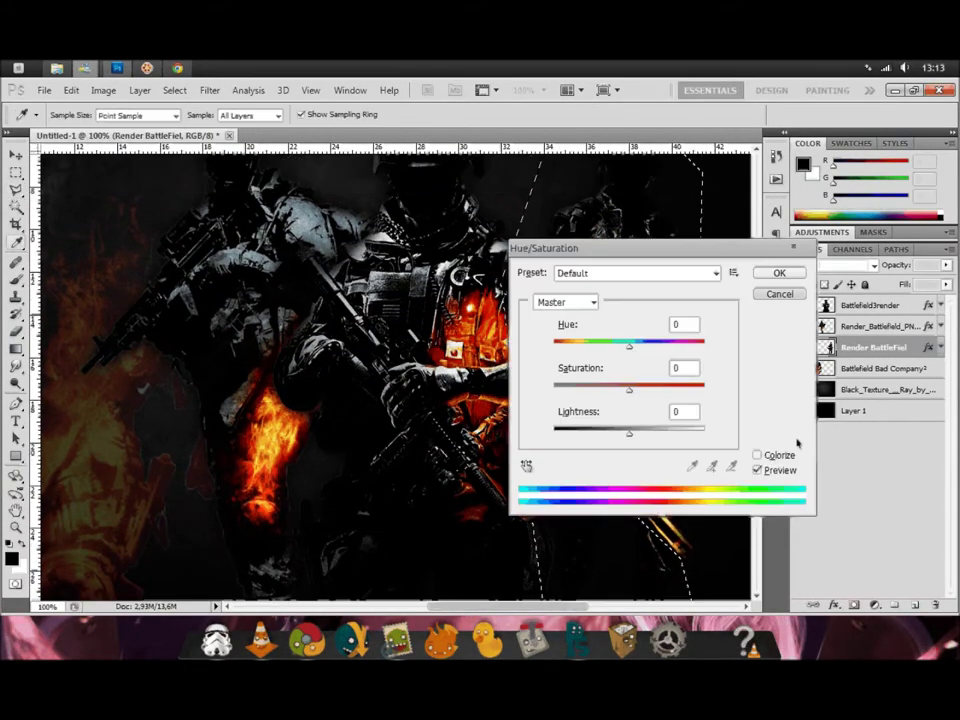
click(759, 454)
drag(643, 249, 153, 240)
drag(65, 340, 152, 340)
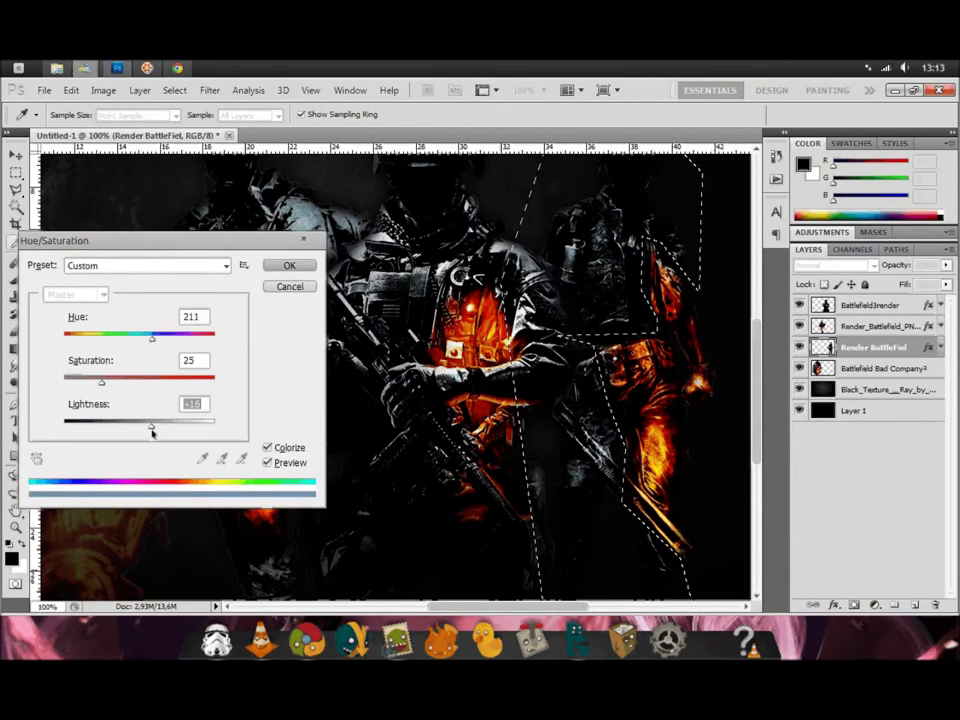
click(287, 266)
key(ctrl+d)
key(ctrl+u)
click(289, 285)
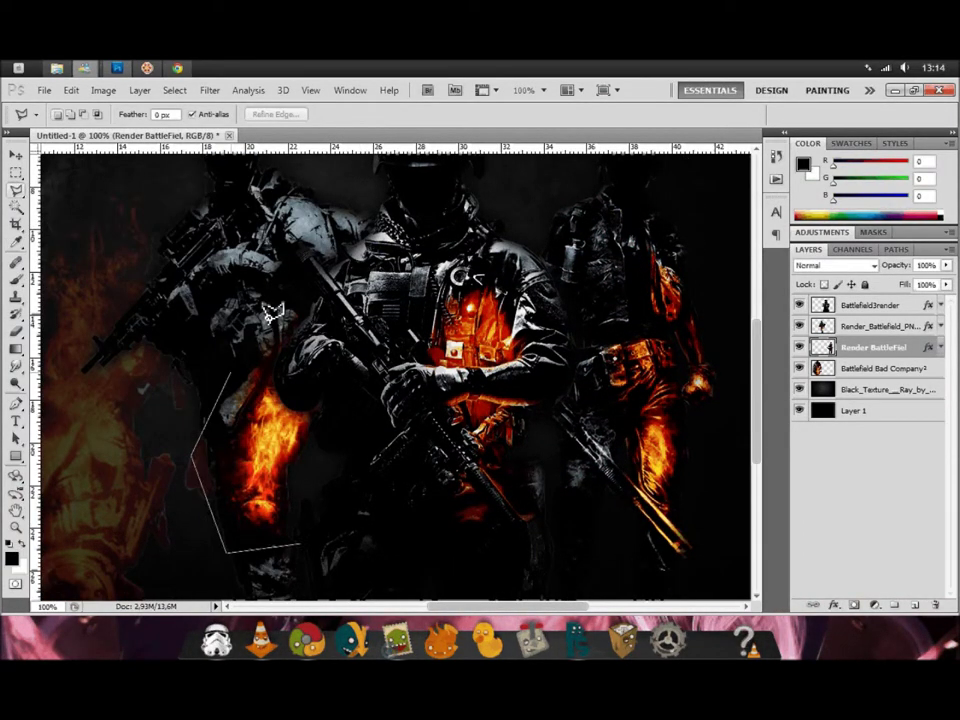
Colorize the left soldier's arm dark blue (Hue 207, Lightness -36), then open the render folder.
click(238, 370)
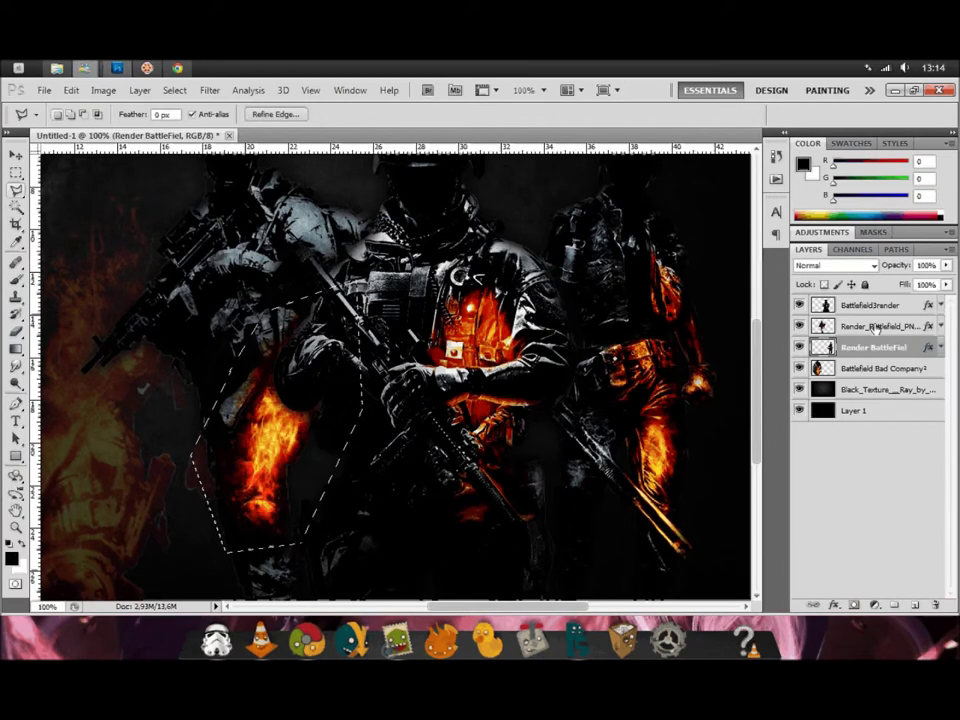
click(875, 326)
key(ctrl+u)
drag(580, 421, 567, 428)
click(708, 448)
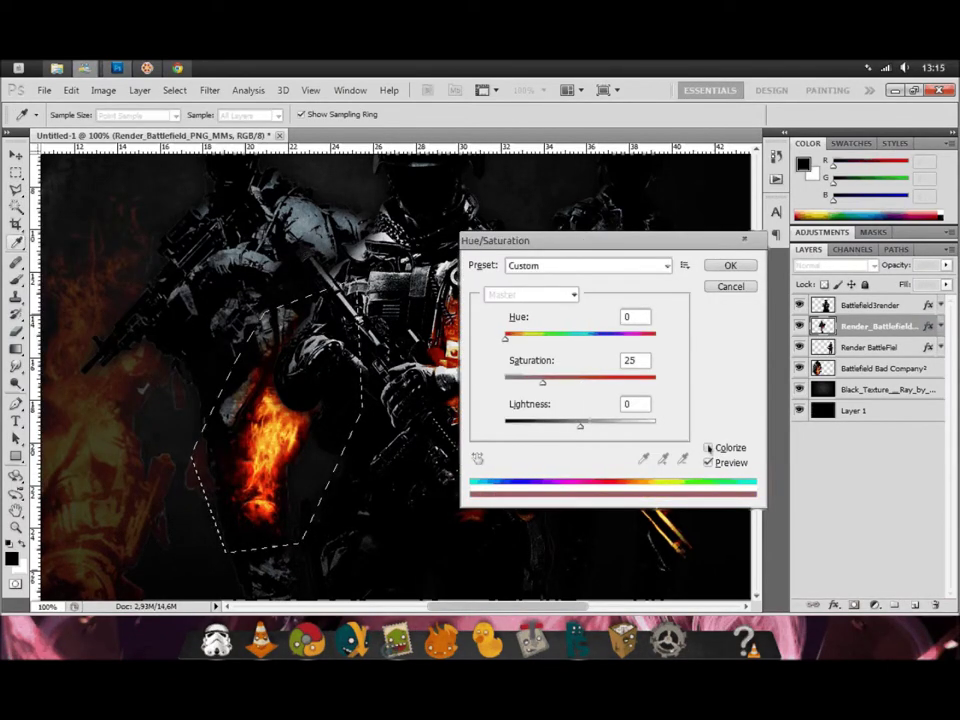
drag(599, 341, 590, 341)
drag(580, 424, 551, 427)
drag(575, 247, 337, 306)
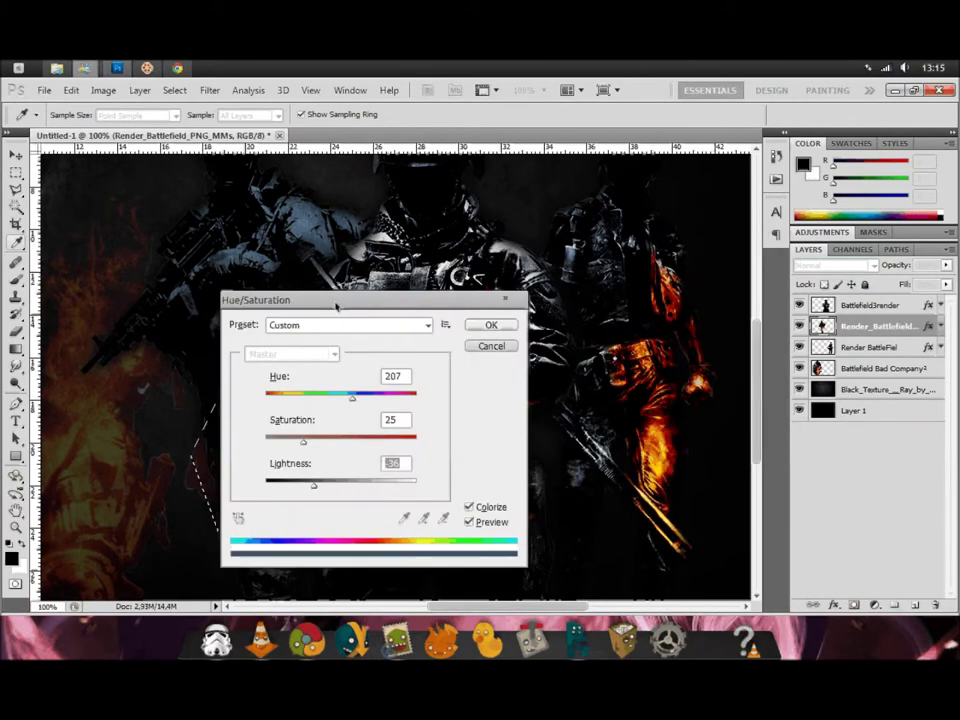
key(Return)
click(57, 67)
click(375, 246)
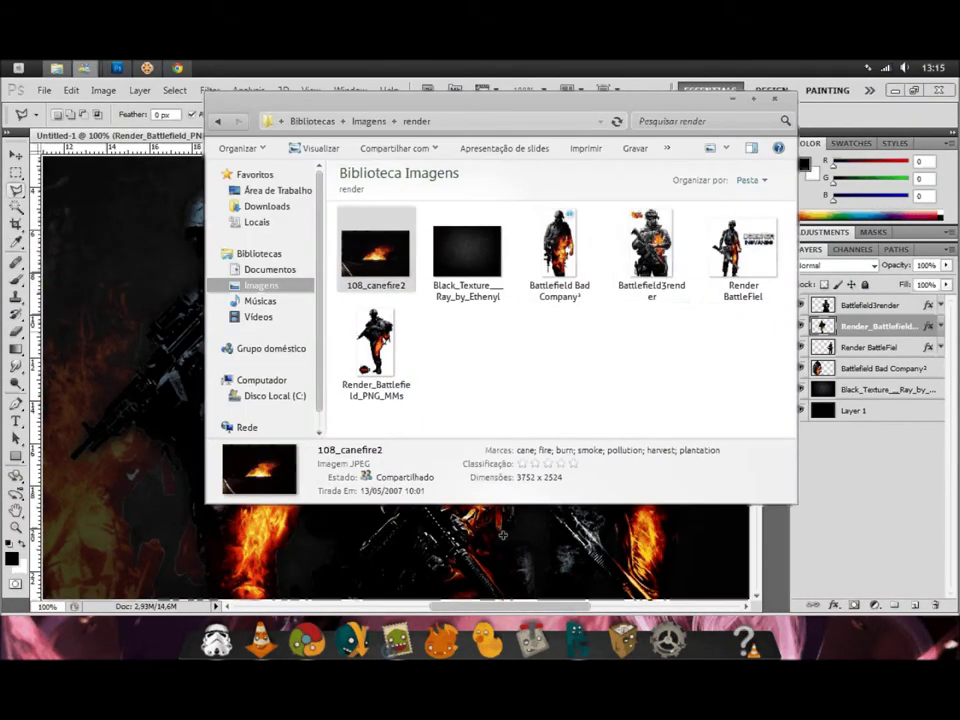
Place the 108_canefire2 fire photo, bring it to the top and move it lower right.
drag(375, 246, 400, 380)
key(Return)
key(ctrl+shift+bracketright)
key(ctrl+minus)
key(v)
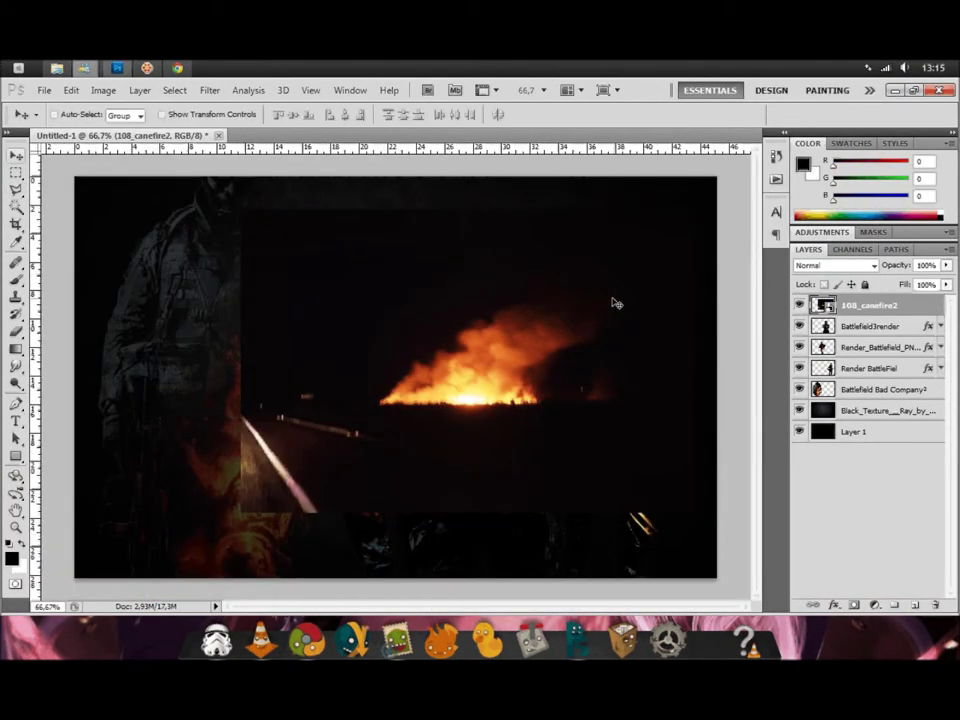
drag(615, 304, 624, 450)
Scale the fire photo up to fill most of the canvas.
key(ctrl+t)
drag(250, 358, 94, 253)
key(Return)
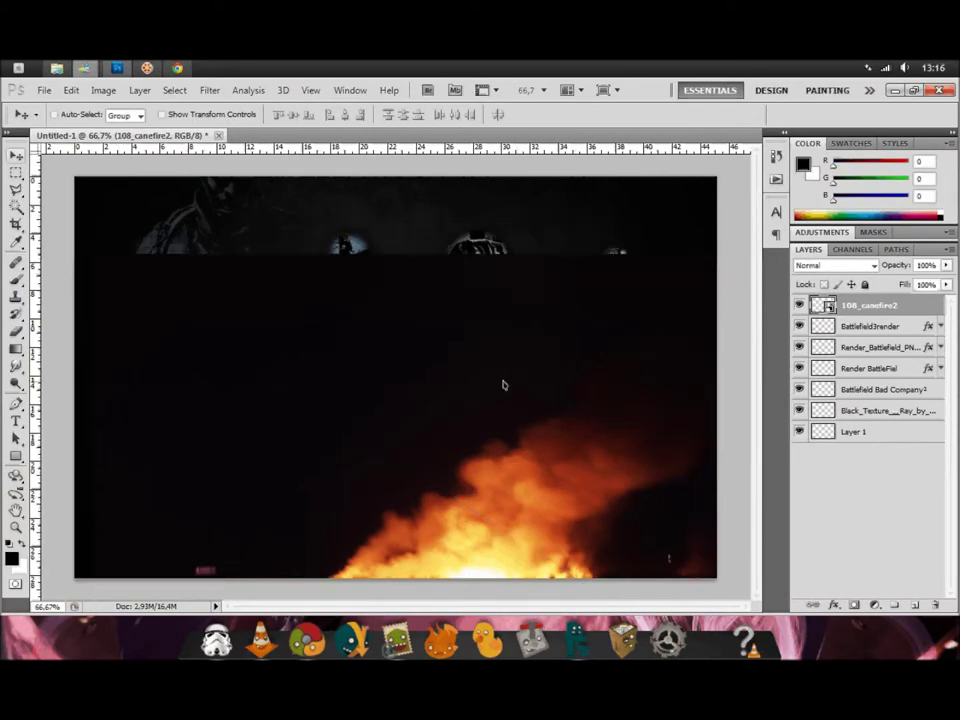
key(ctrl+t)
drag(193, 285, 39, 178)
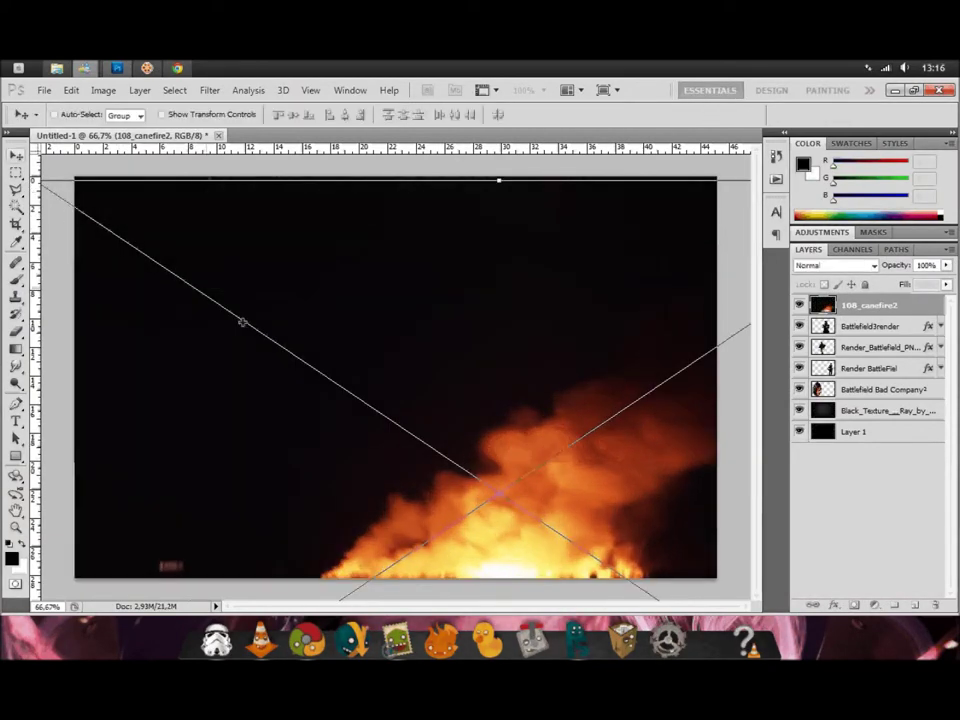
key(Return)
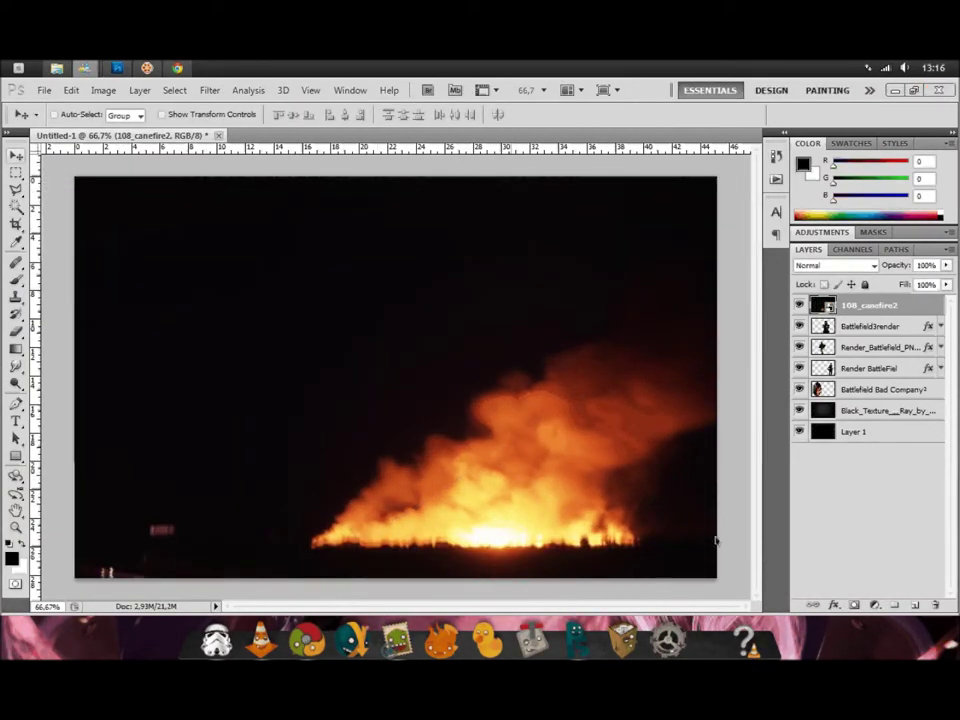
Set the fire layer's blend mode to Lighten so the soldiers show through.
click(835, 265)
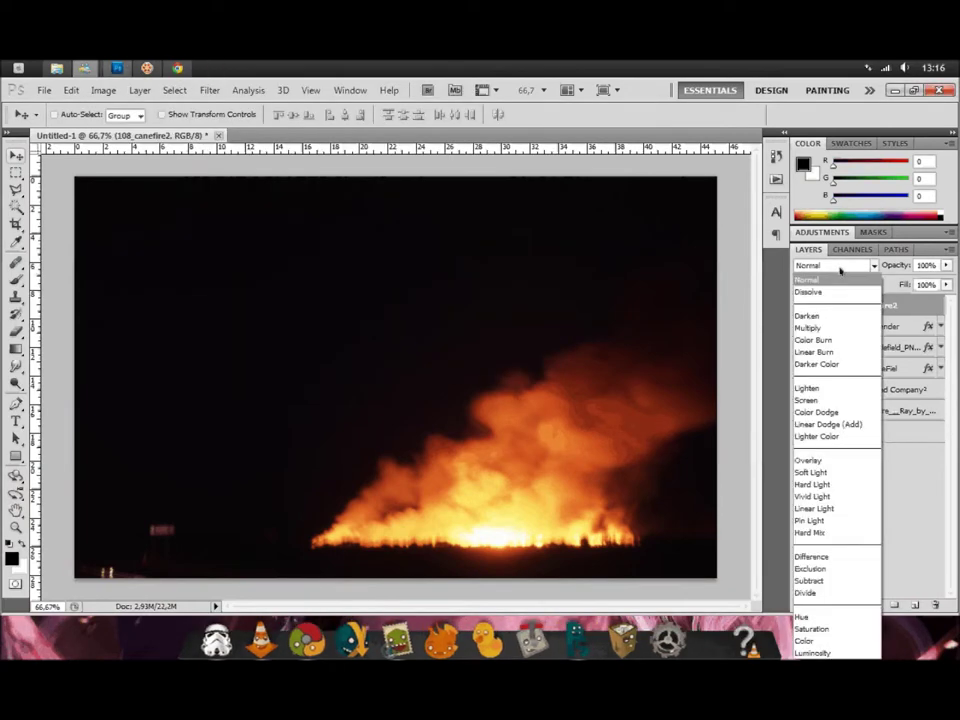
click(835, 316)
key(Down)
key(Down)
key(Down)
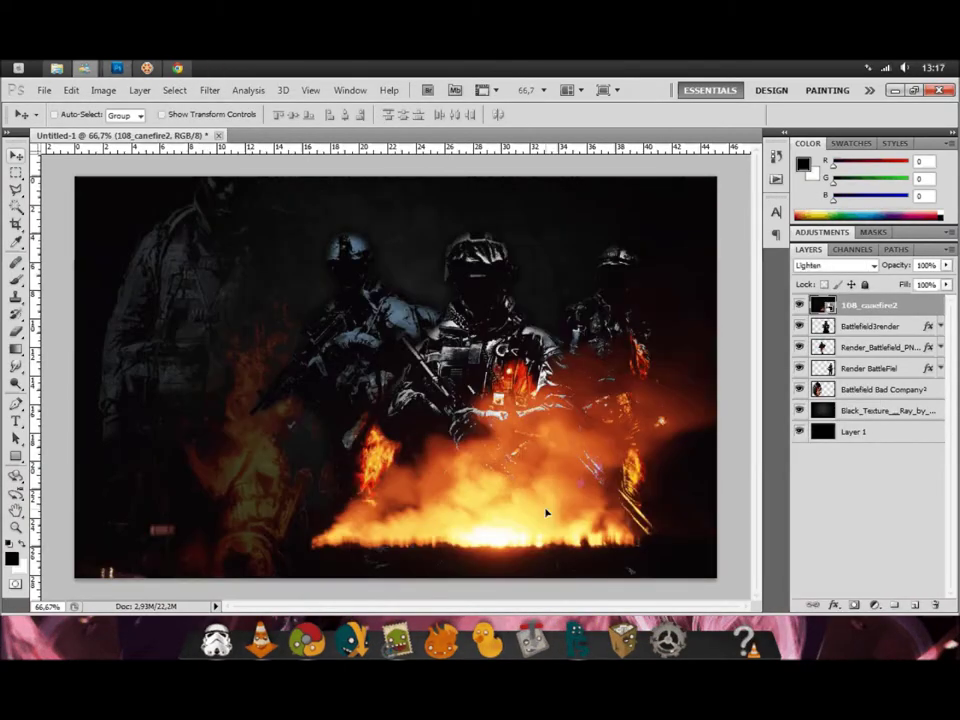
key(e)
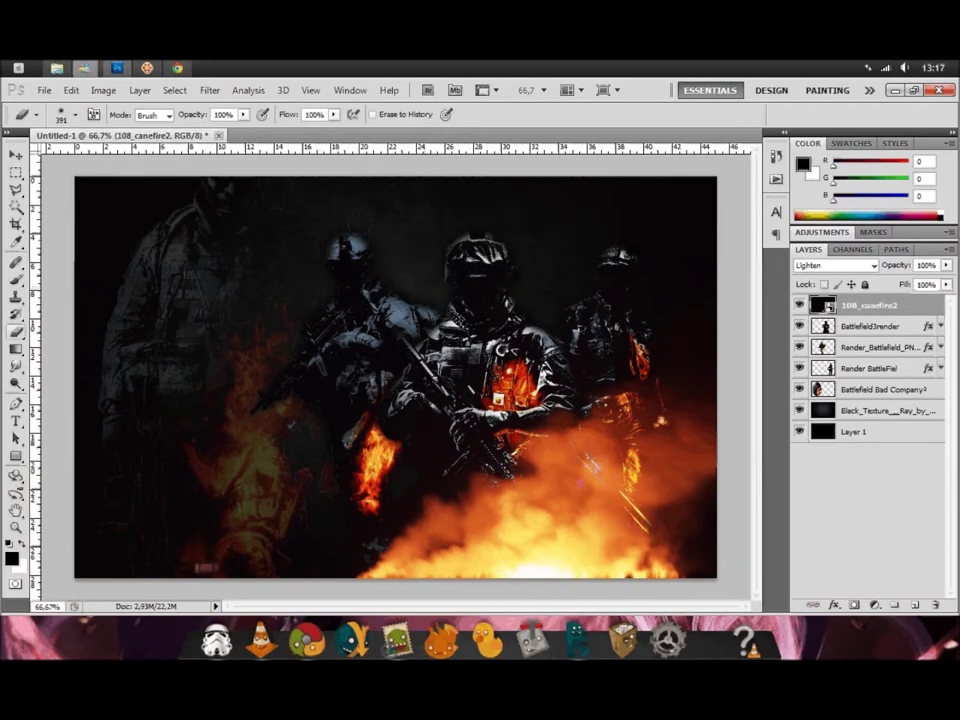
Duplicate the fire layer, set the copy to Color Dodge, and close Motion Blur.
key(ctrl+j)
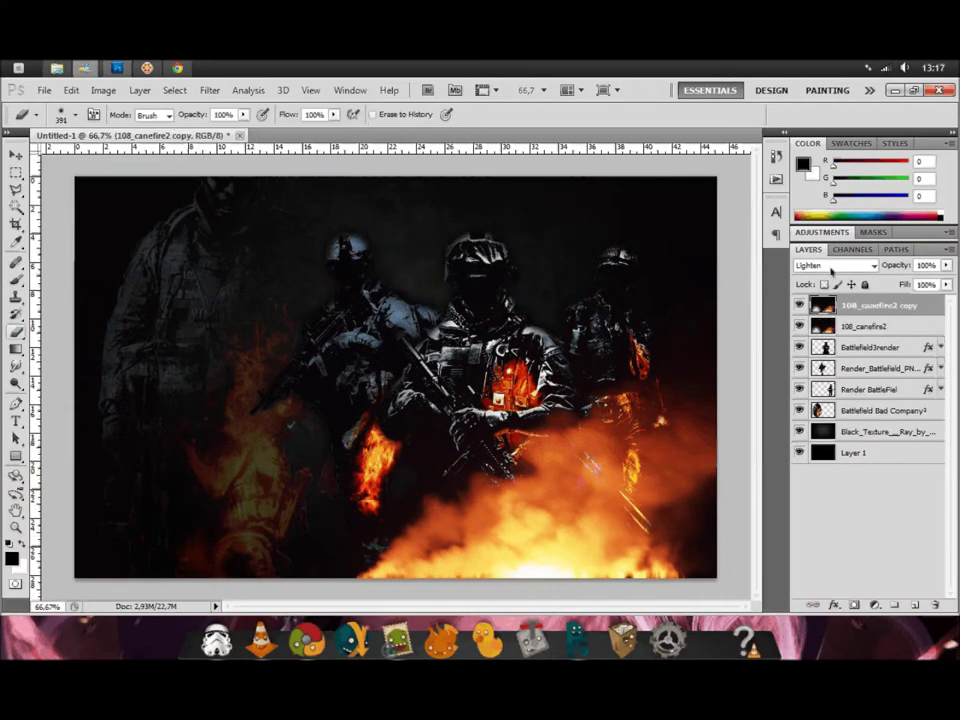
click(831, 268)
click(833, 271)
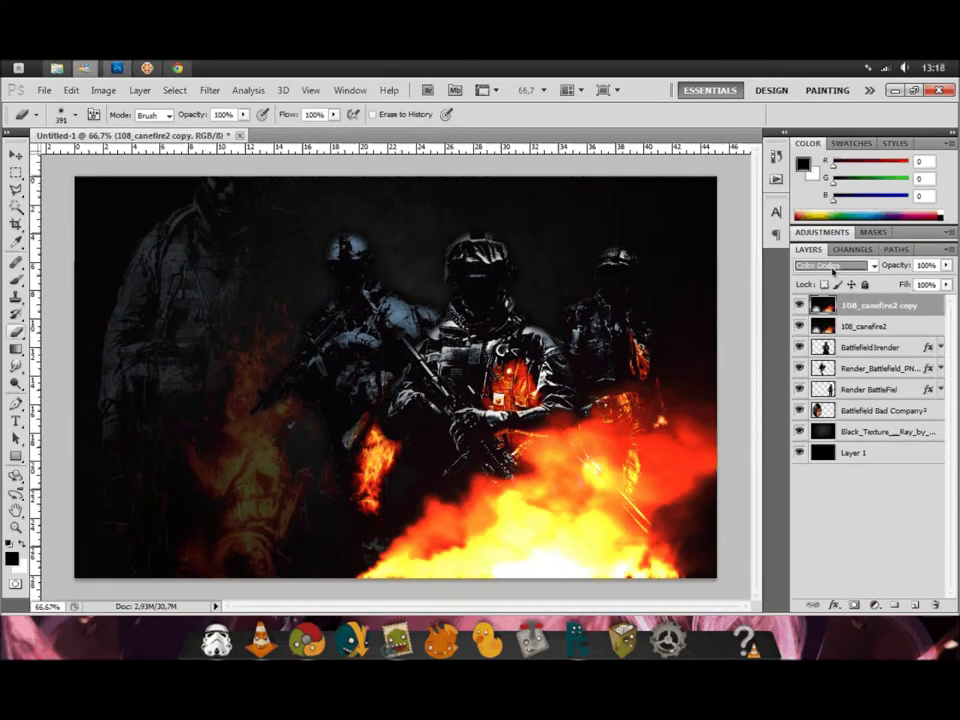
key(v)
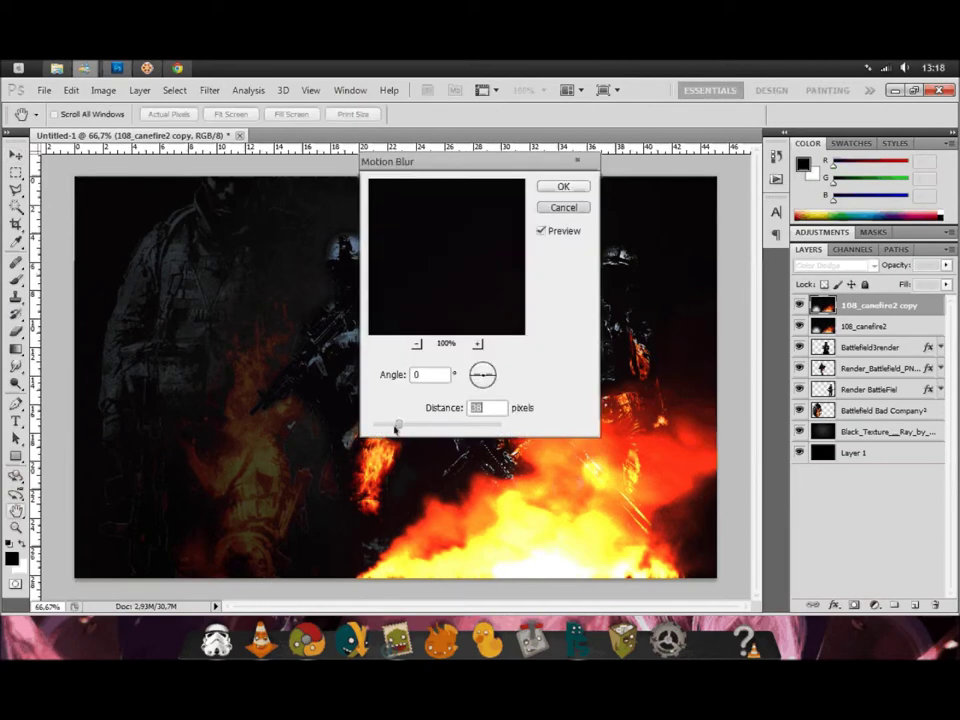
click(560, 188)
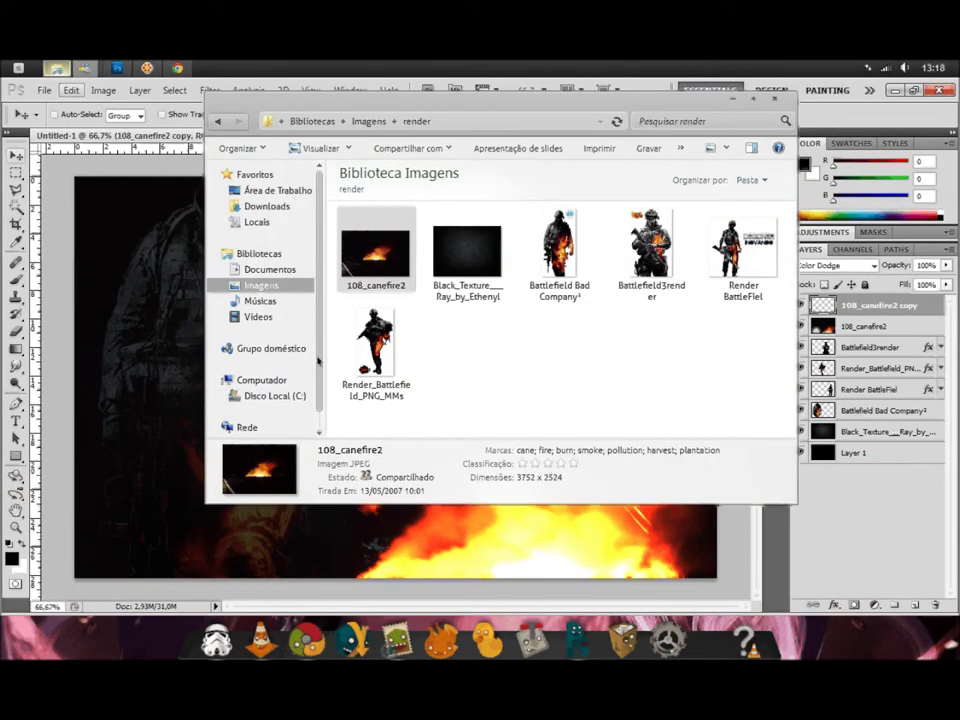
Place Flare4 from the Flares folder of the Imagens library.
click(263, 270)
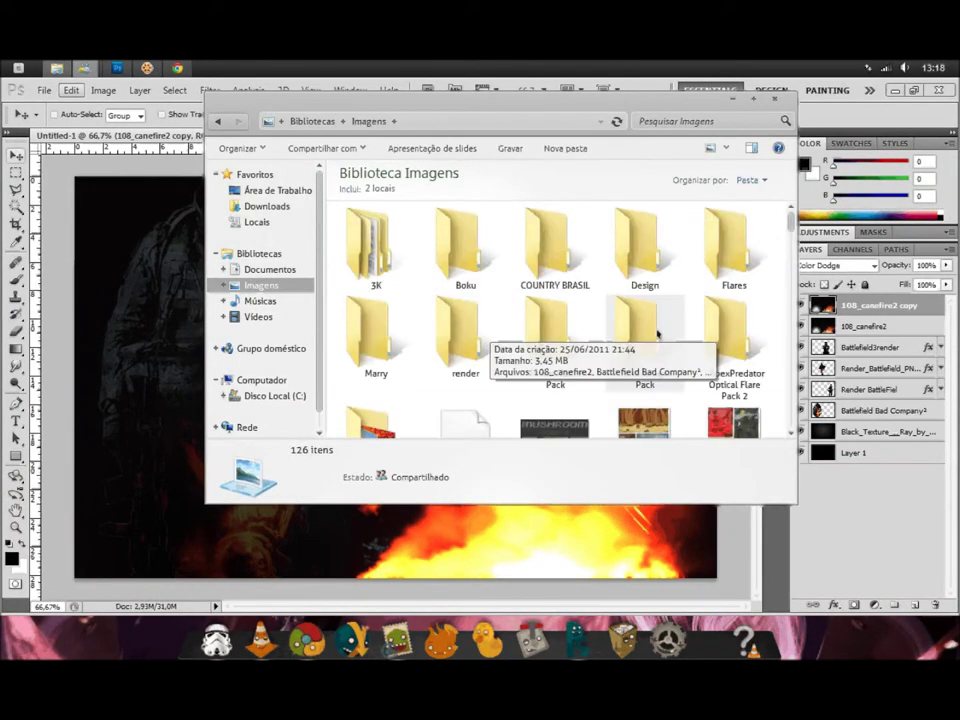
double_click(722, 245)
drag(791, 236, 785, 265)
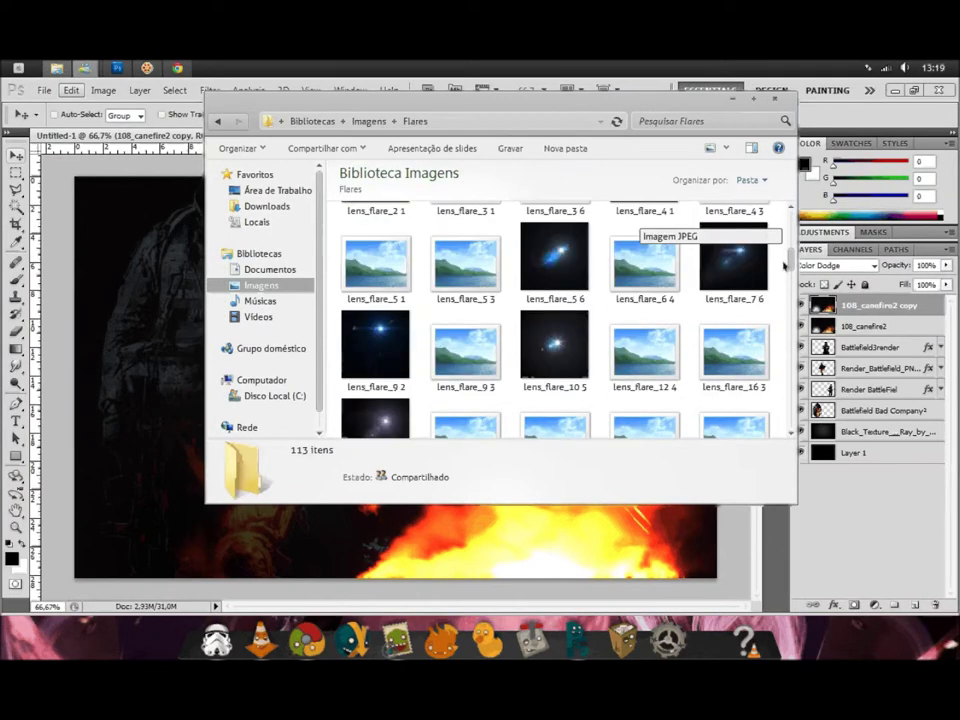
scroll(620, 270, up, 3)
scroll(650, 285, up, 3)
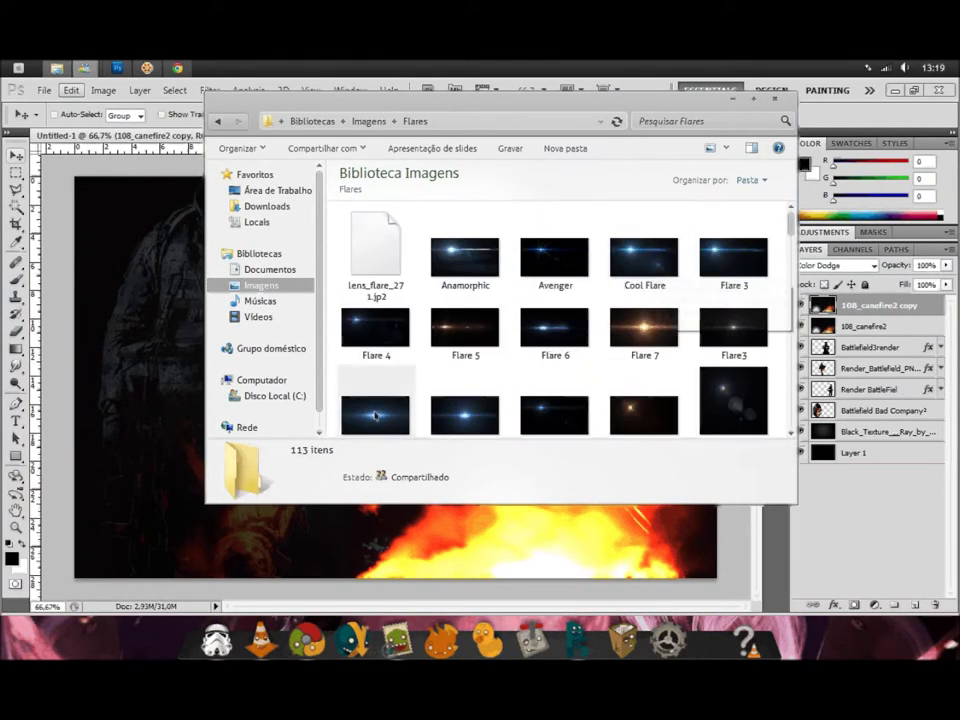
key(Return)
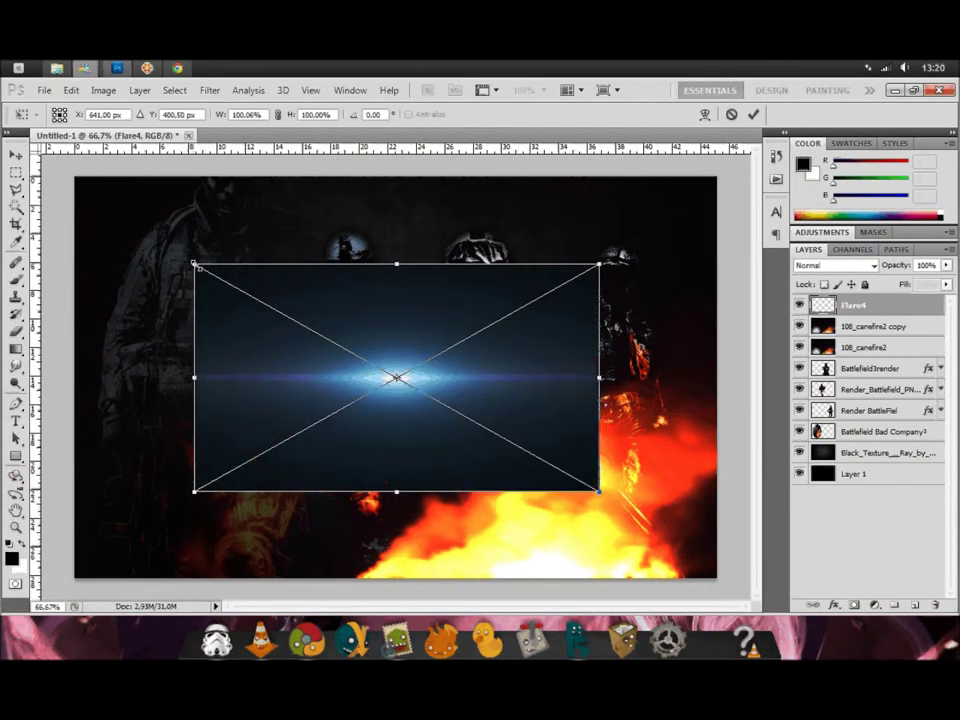
Enlarge Flare4, move it to the canvas bottom and blend it in Lighten mode.
drag(194, 265, 99, 190)
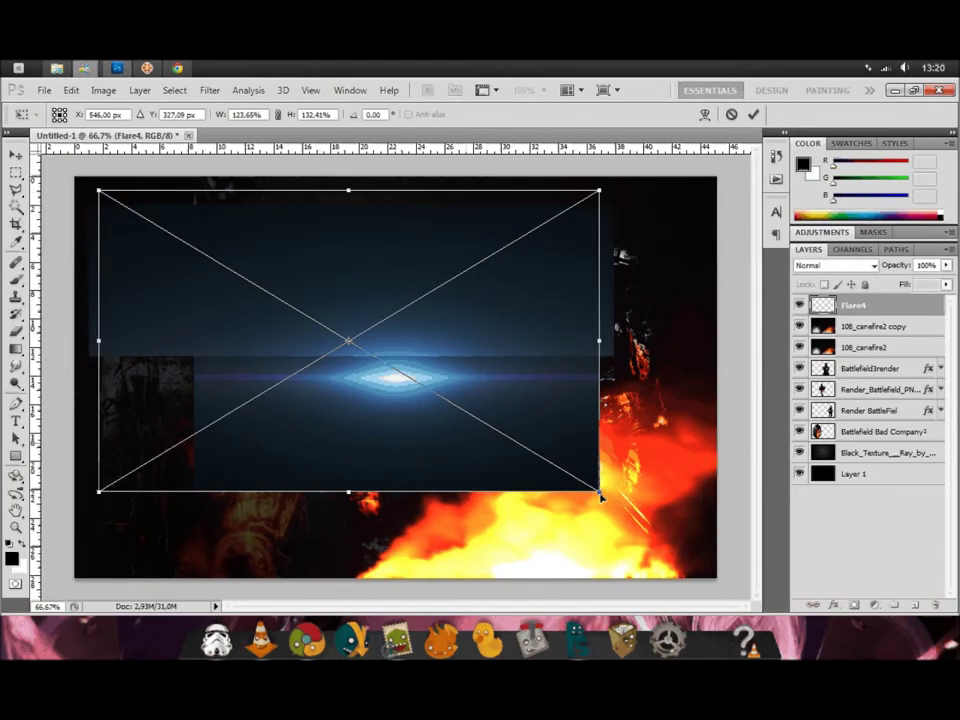
key(Return)
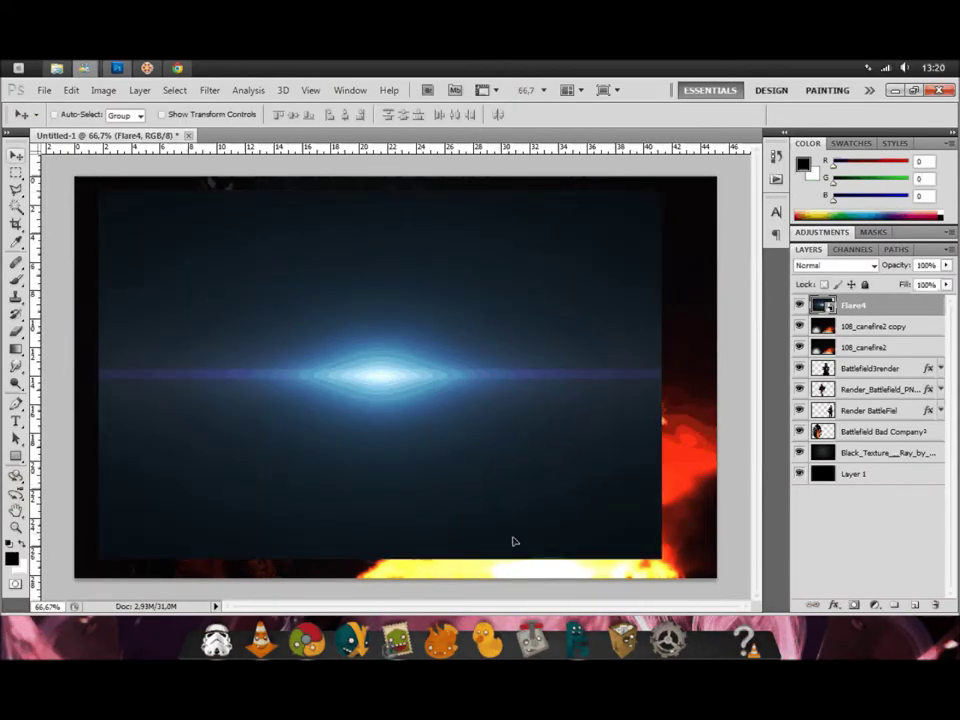
drag(425, 489, 555, 645)
click(840, 266)
click(814, 336)
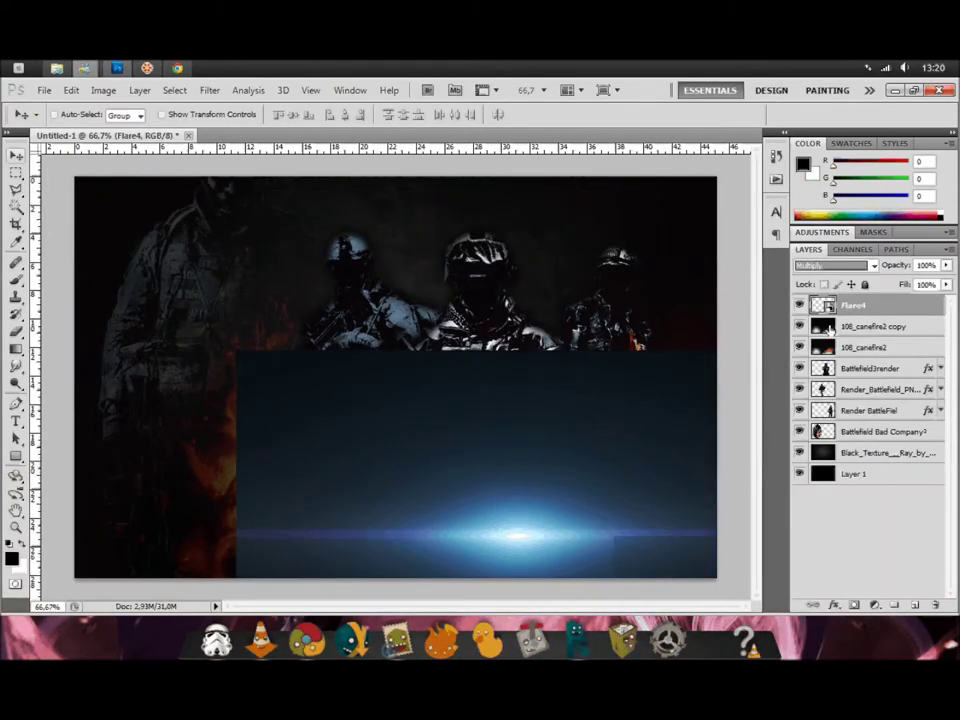
key(Down)
key(Down)
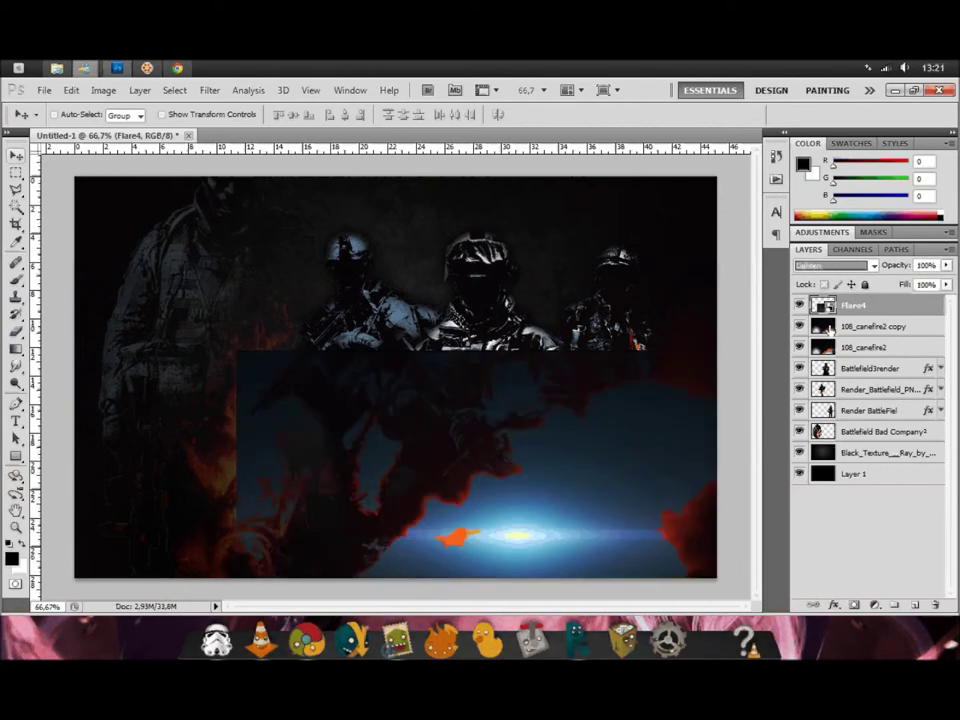
key(Down)
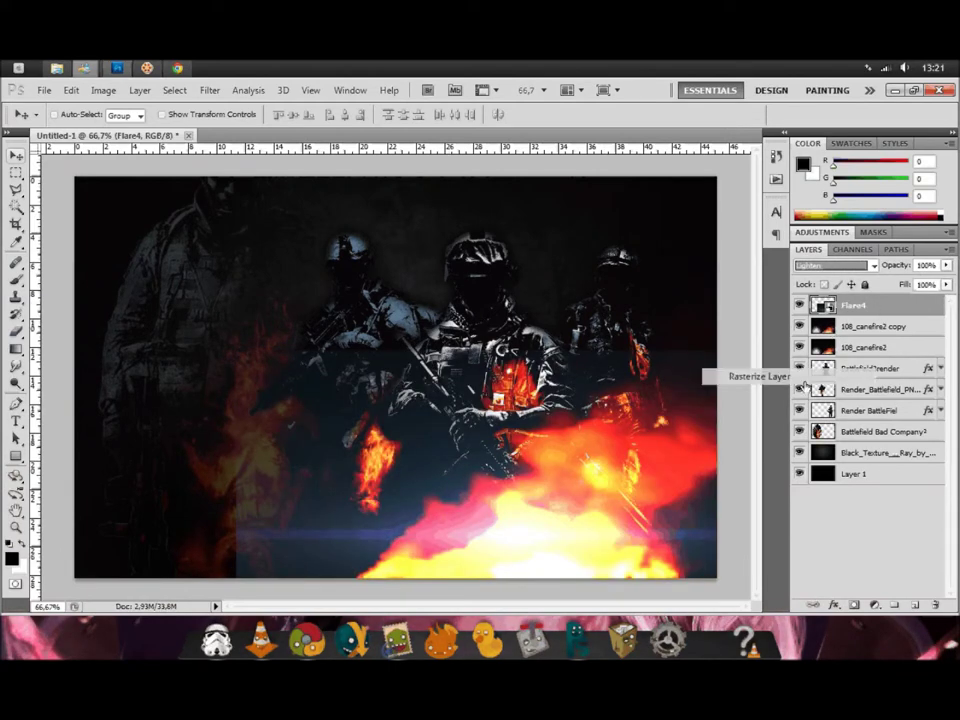
Colorize the flare orange with Hue 49 and Saturation 62.
key(ctrl+u)
drag(300, 302, 225, 150)
text(49)
key(Tab)
text(62)
key(Return)
Add an empty Layer 2 and fill Flare4's transparent area dark brown.
key(i)
click(357, 401)
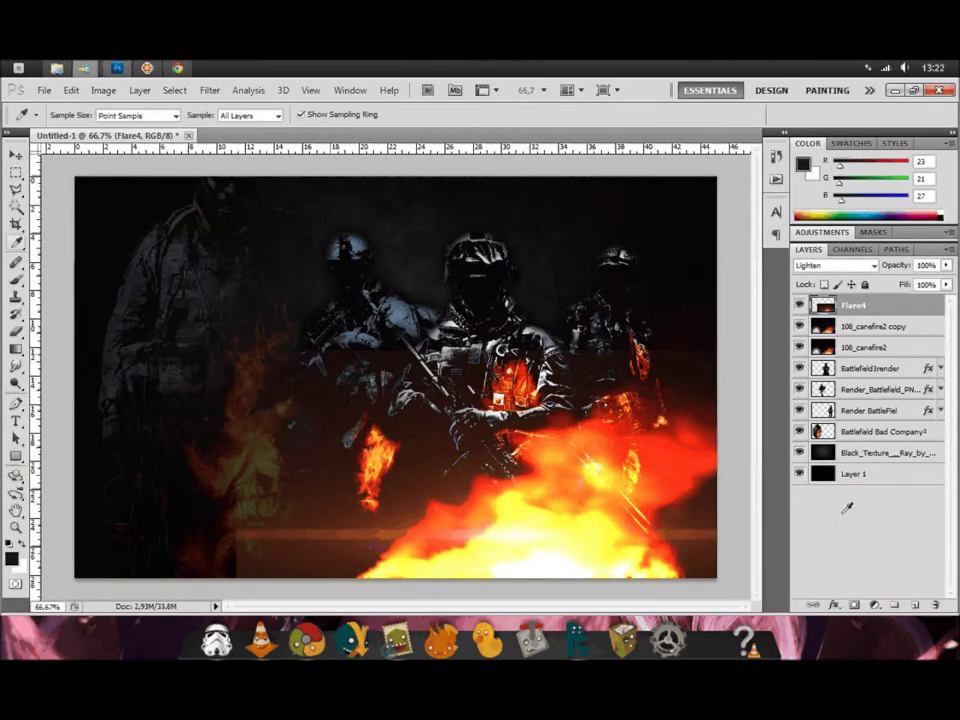
key(ctrl+shift+alt+n)
click(848, 325)
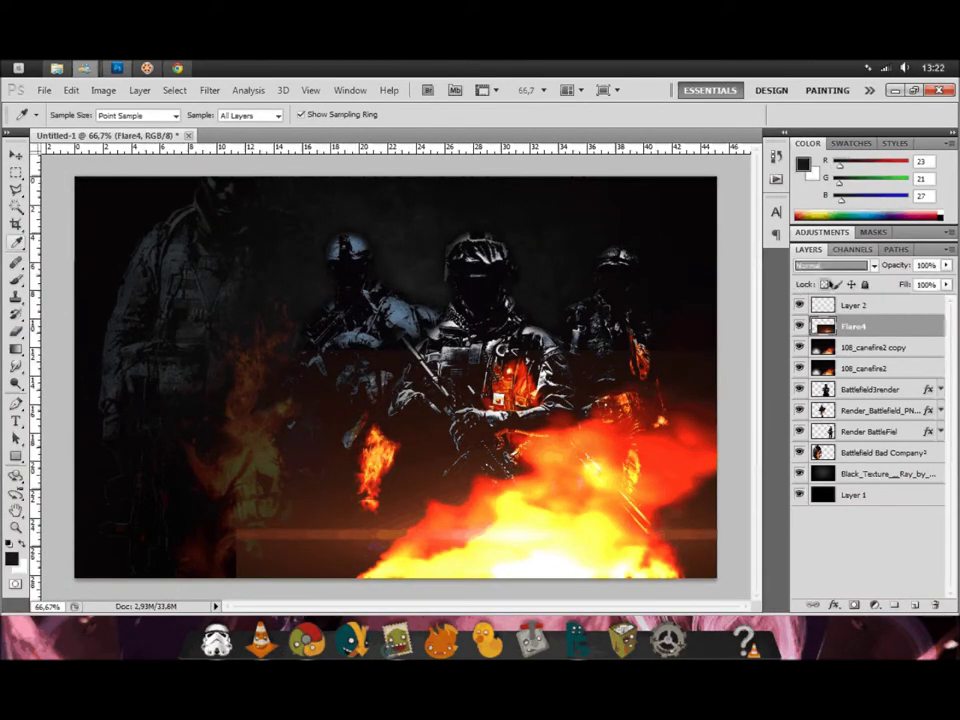
key(w)
click(230, 290)
key(alt+BackSpace)
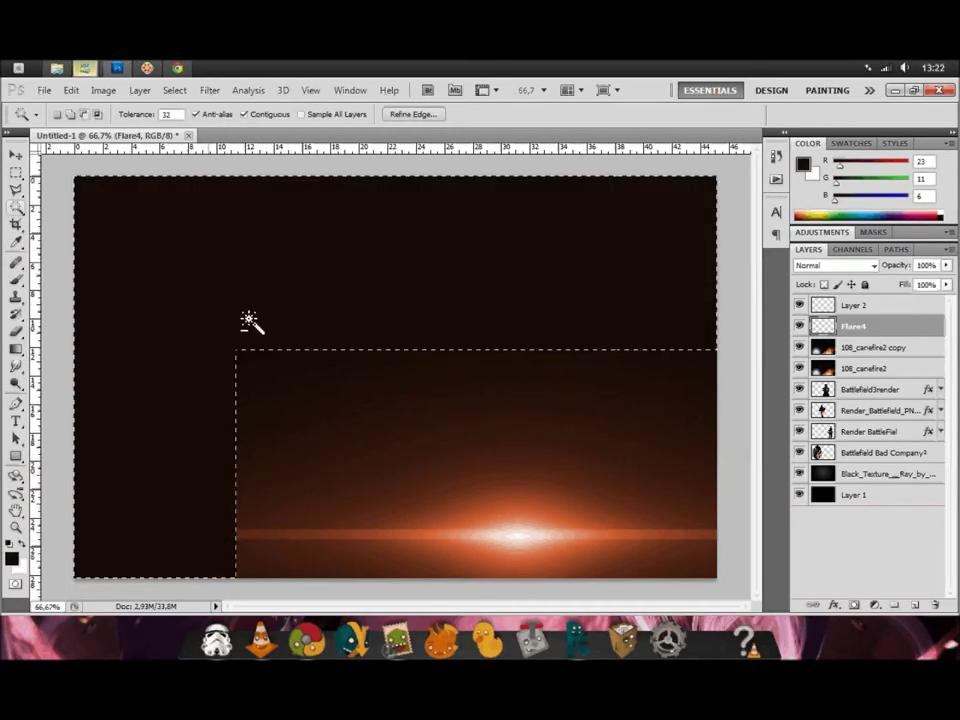
key(ctrl+d)
click(835, 265)
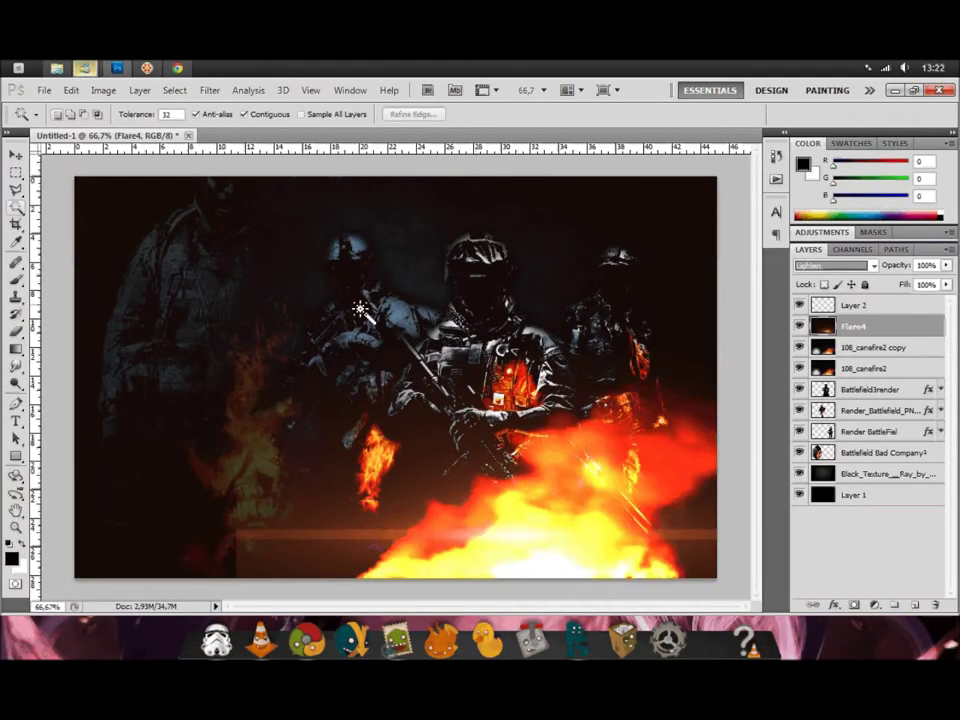
Select both fire layers together and dismiss a trial Free Transform.
click(870, 347)
key(v)
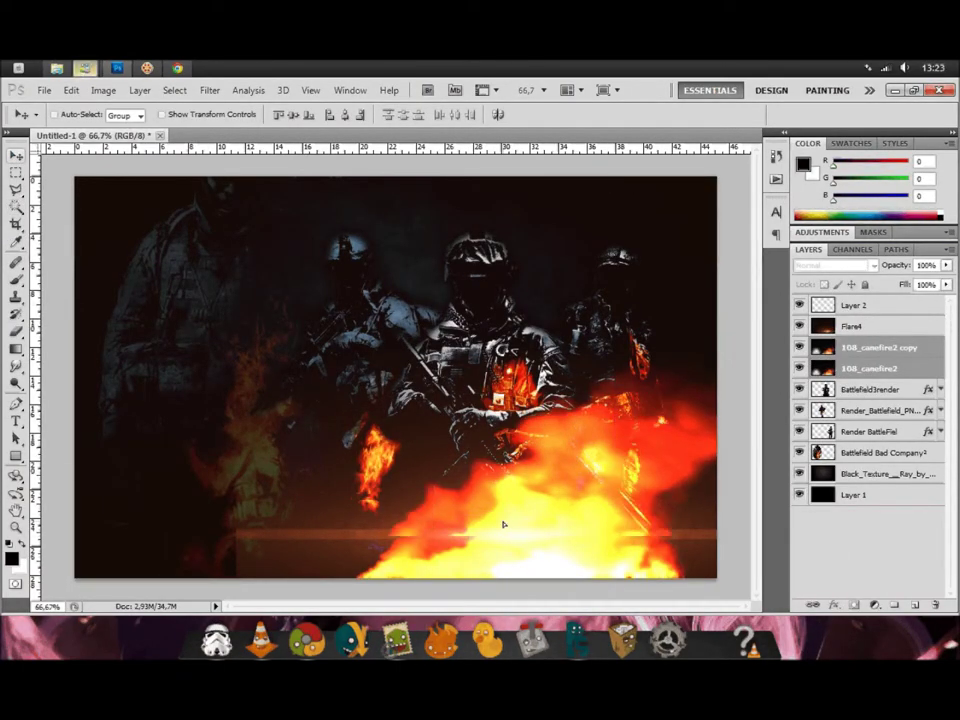
key(t)
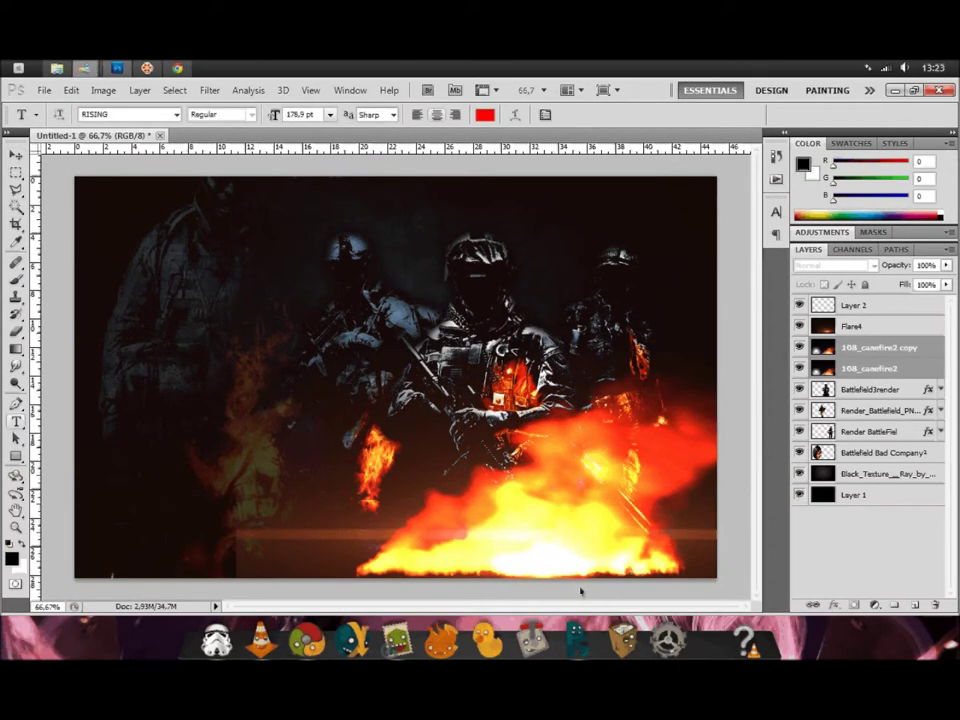
key(v)
key(ctrl+t)
key(Return)
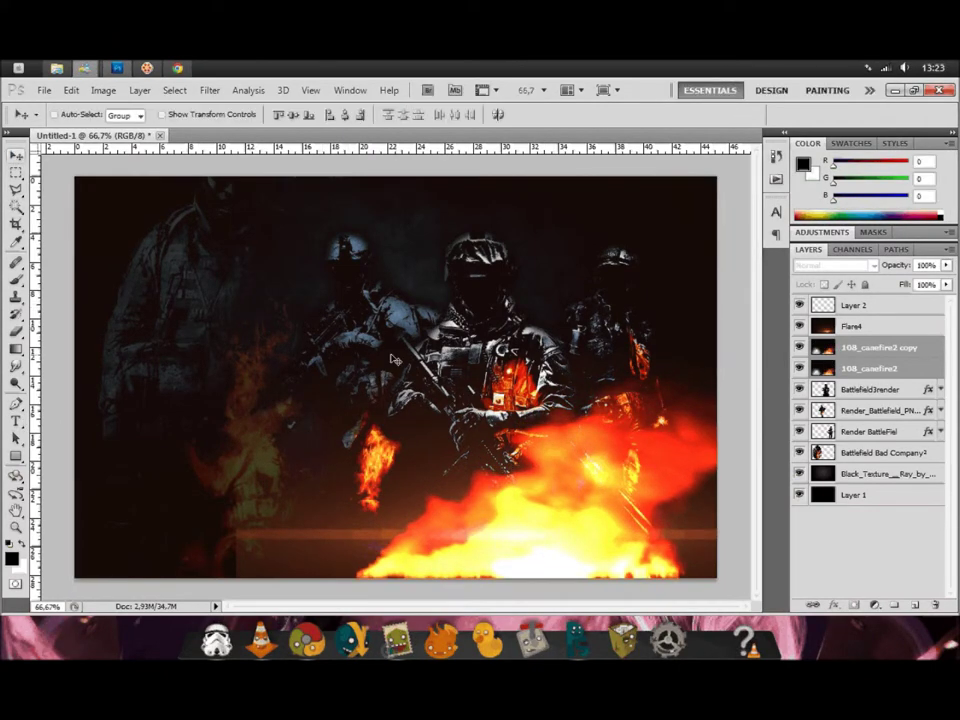
Scale both fire layers, shifting them left and slightly up, then sample a brown colour.
click(71, 90)
click(332, 399)
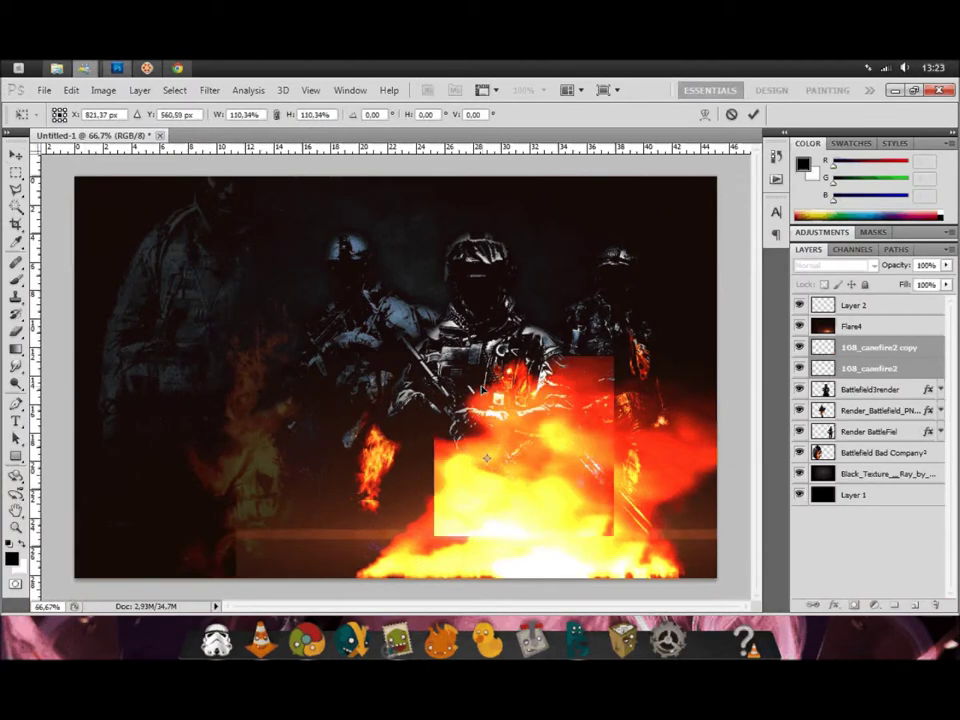
drag(487, 458, 447, 445)
key(Return)
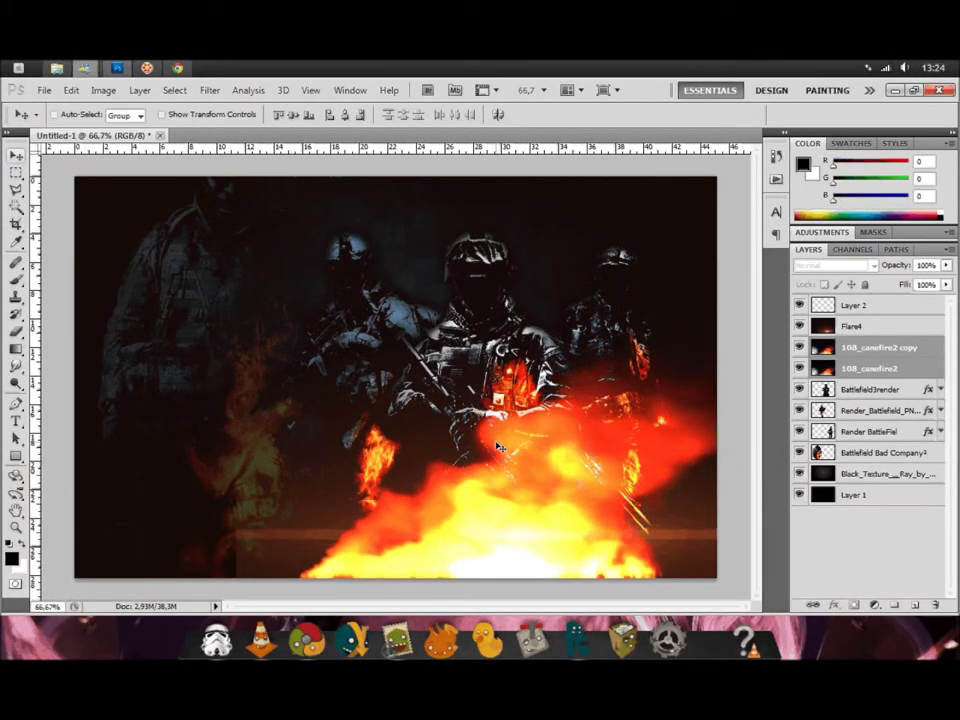
key(i)
click(213, 525)
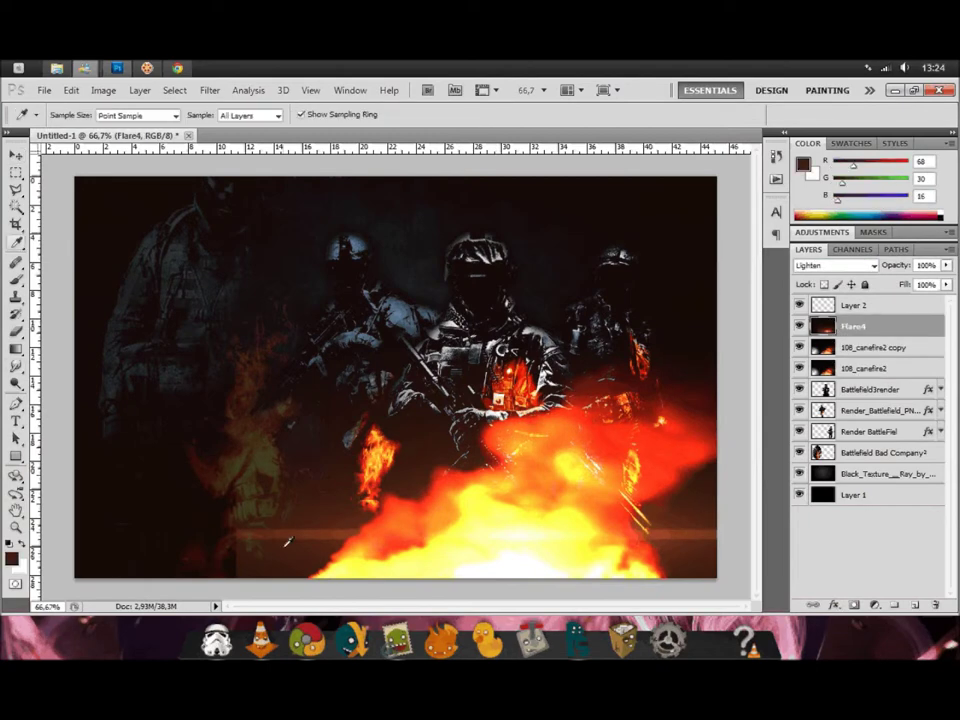
Paint a soft brown glow along the lower left with a 123 px brush.
key(b)
right_click(250, 428)
drag(310, 453, 339, 454)
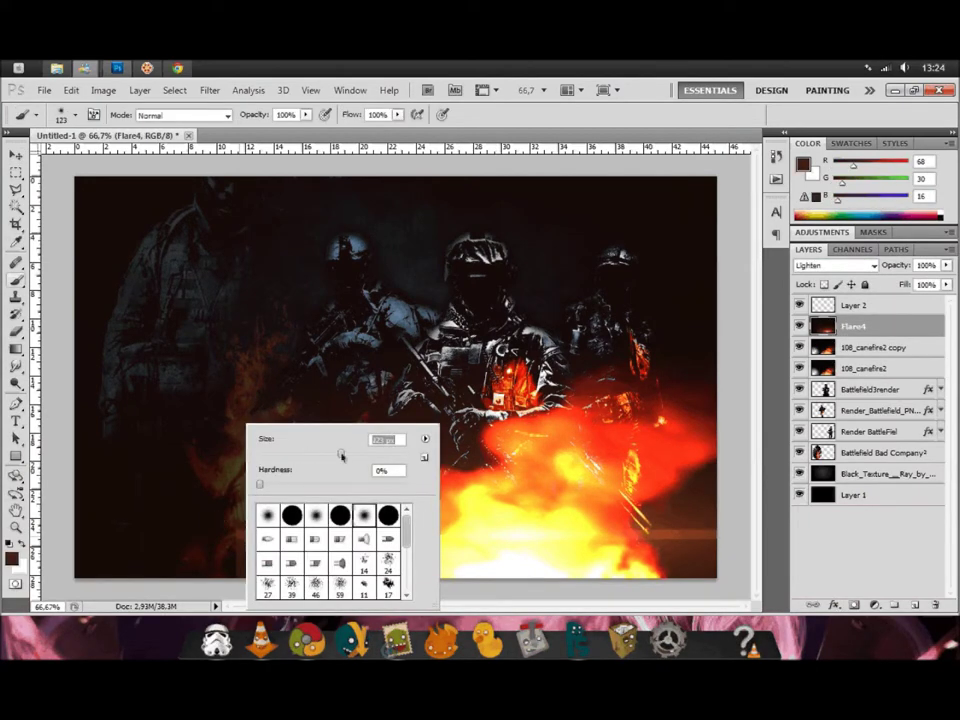
key(Return)
drag(243, 566, 232, 515)
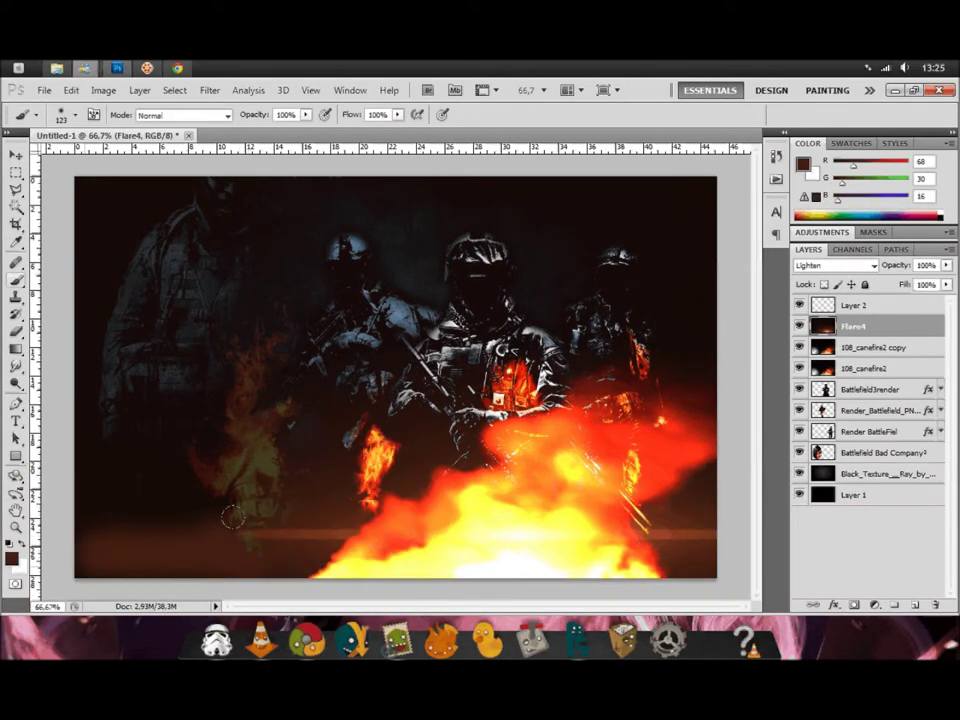
Enlarge the brush to 197 px, undo an accidental layer clear, and drag in Flare 7.
right_click(221, 426)
drag(313, 454, 340, 454)
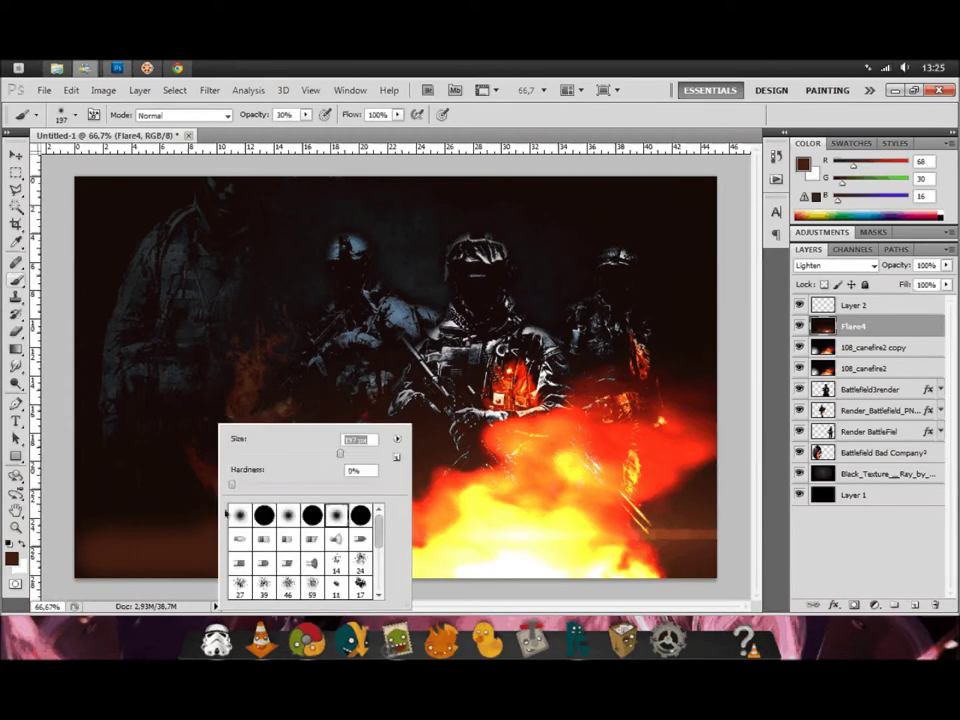
text(453)
key(Return)
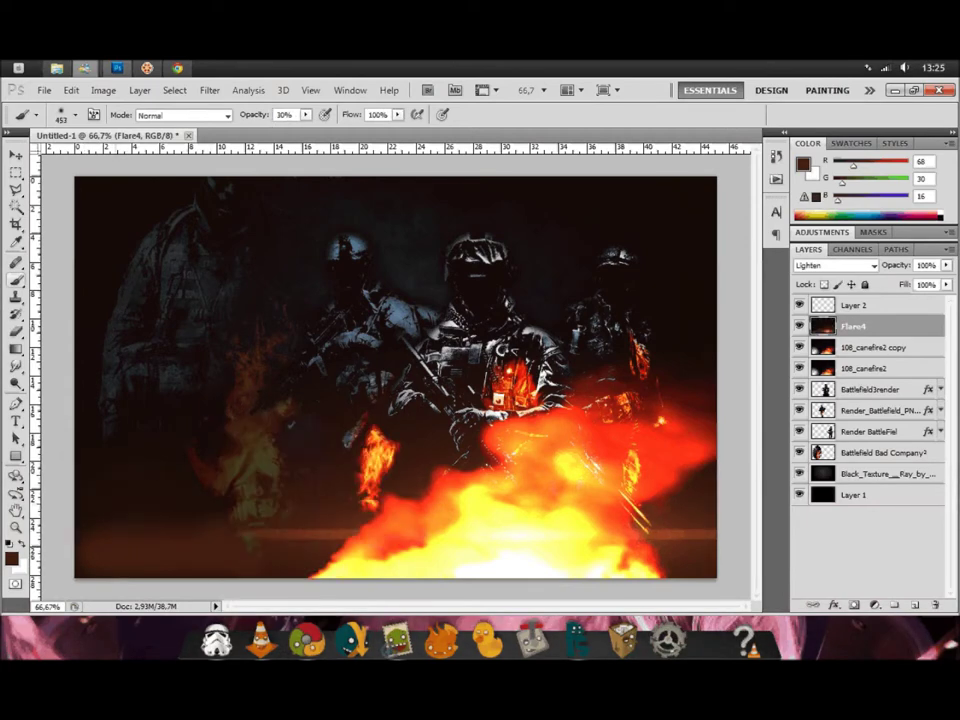
key(Delete)
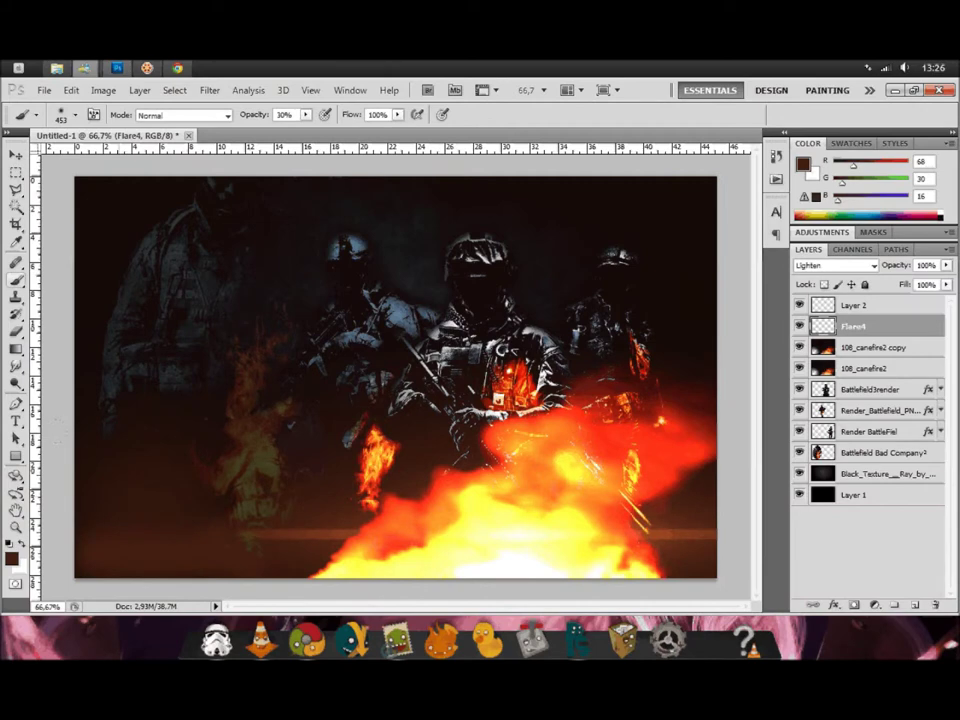
key(ctrl+z)
key(ctrl+z)
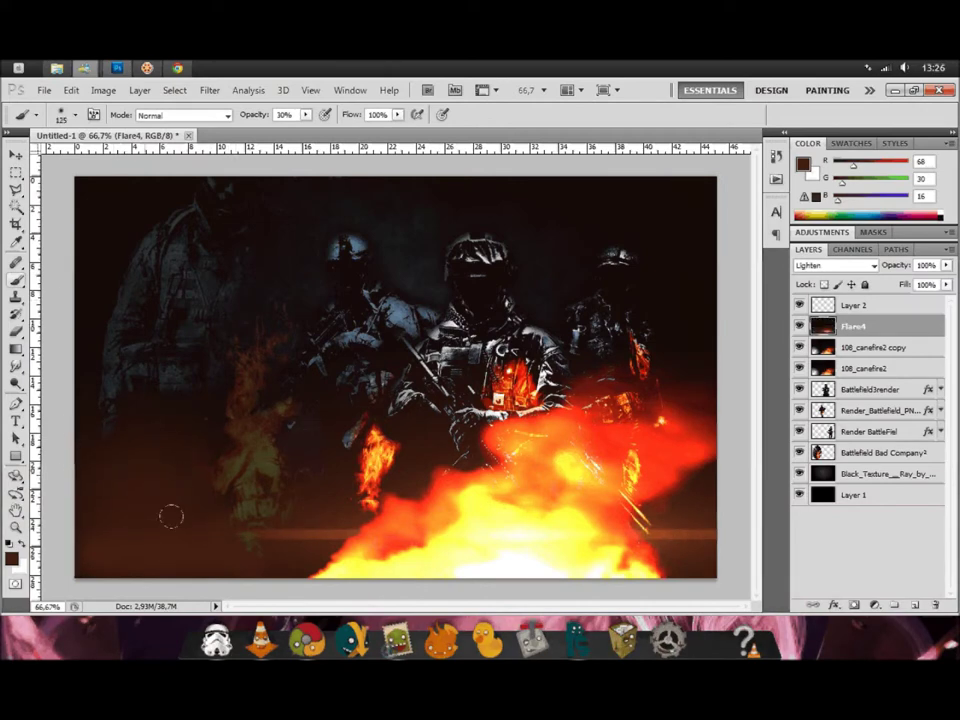
key(alt+Tab)
drag(644, 327, 550, 527)
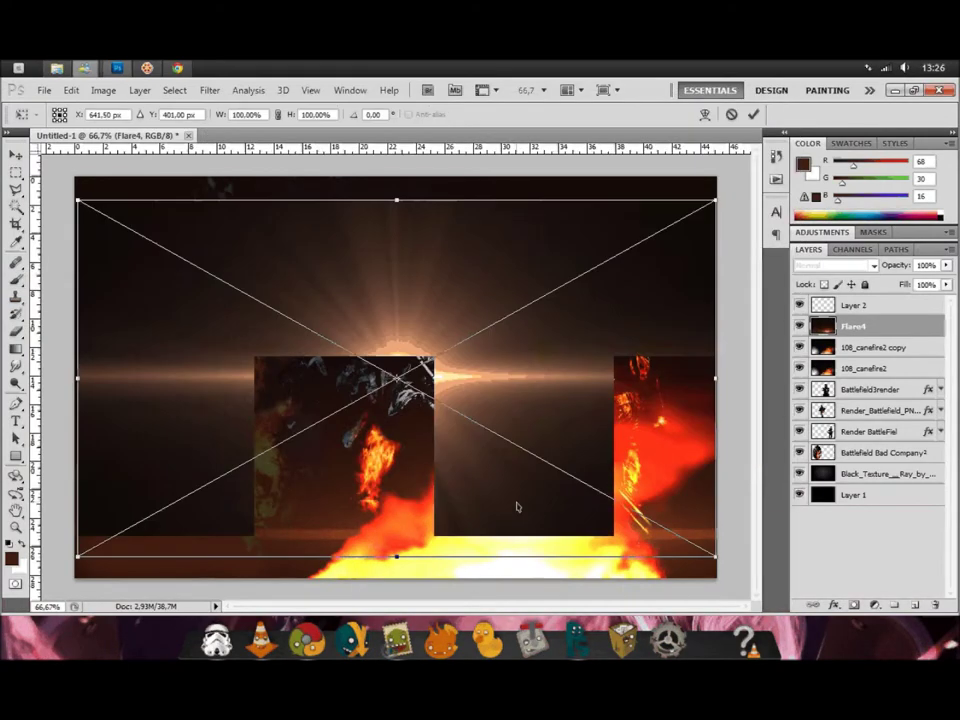
Place Flare 7, move it down and right, and blend it in Lighten mode.
key(Return)
key(v)
drag(494, 504, 578, 689)
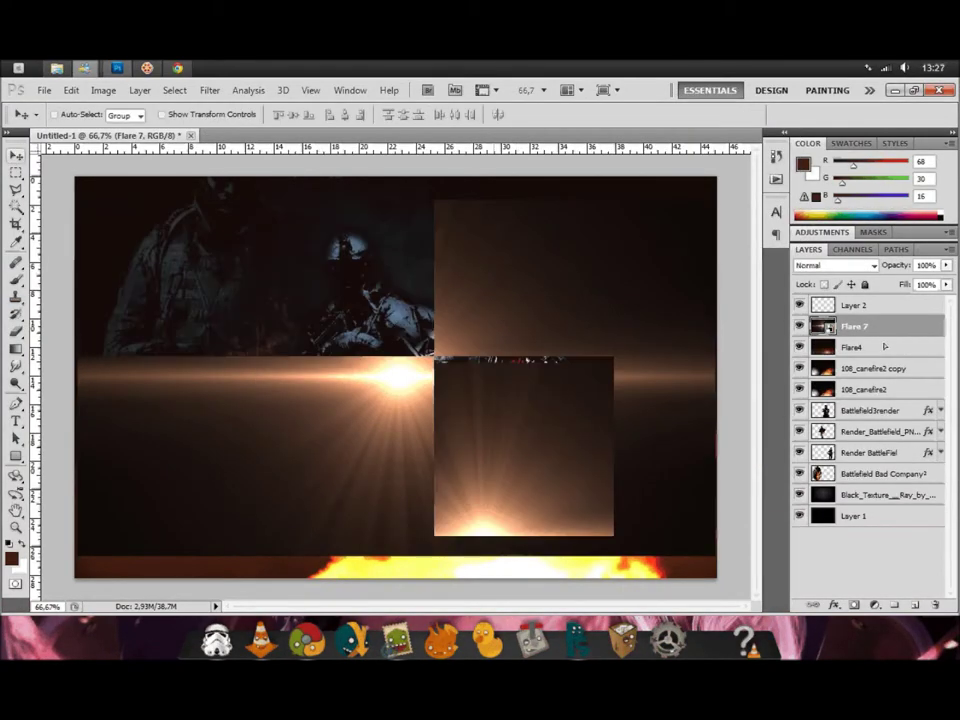
click(833, 265)
click(820, 287)
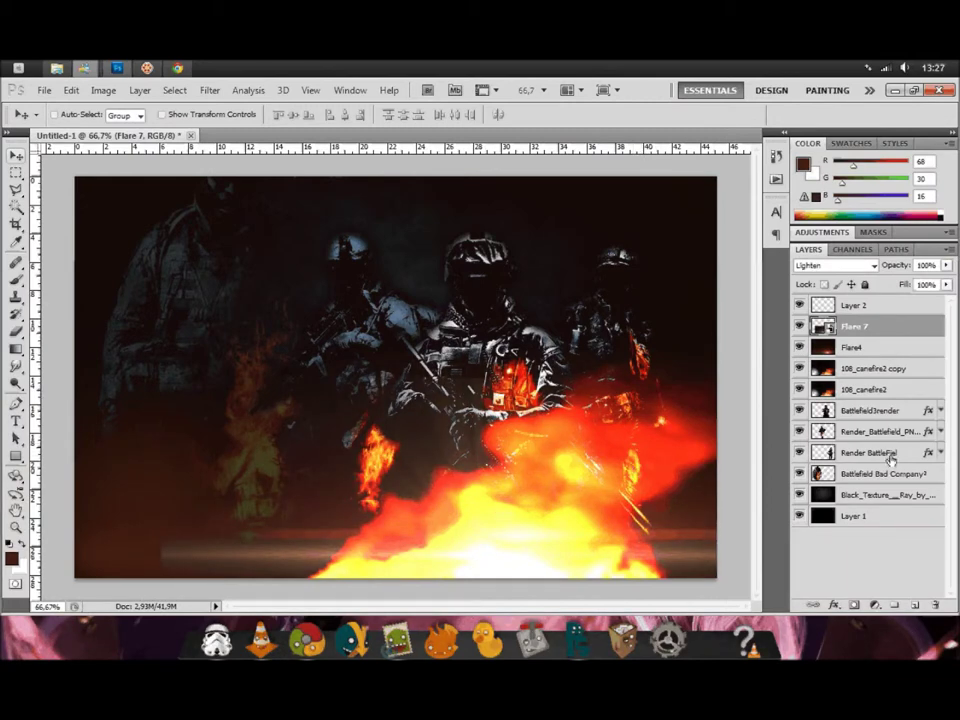
Rasterize the Flare 7 layer and colorize it orange with raised saturation.
right_click(875, 327)
click(739, 375)
key(ctrl+u)
click(398, 357)
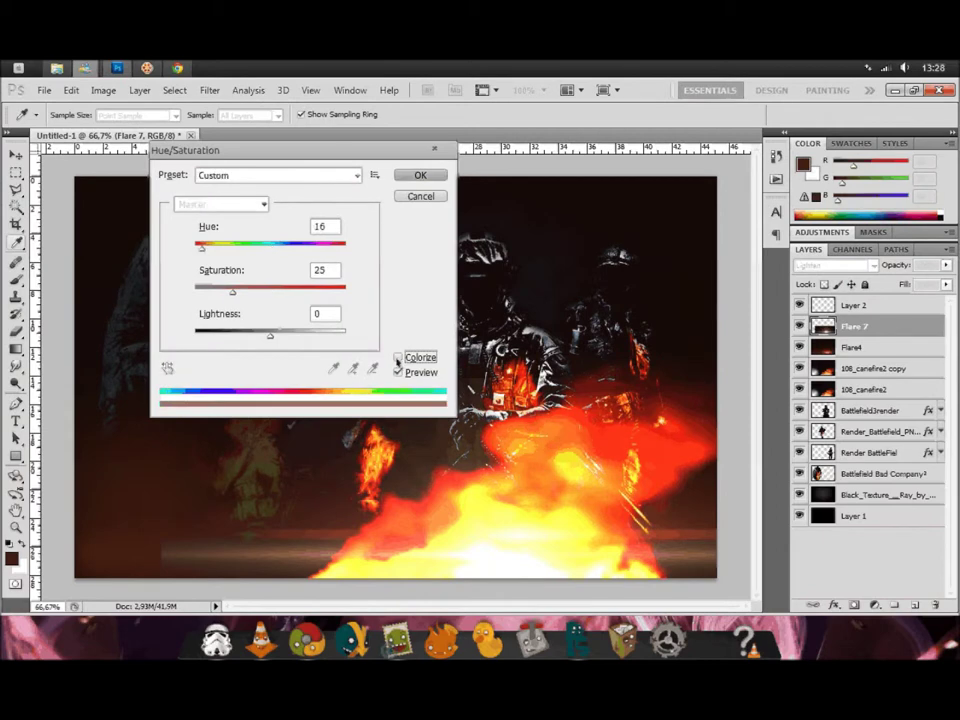
drag(233, 292, 303, 292)
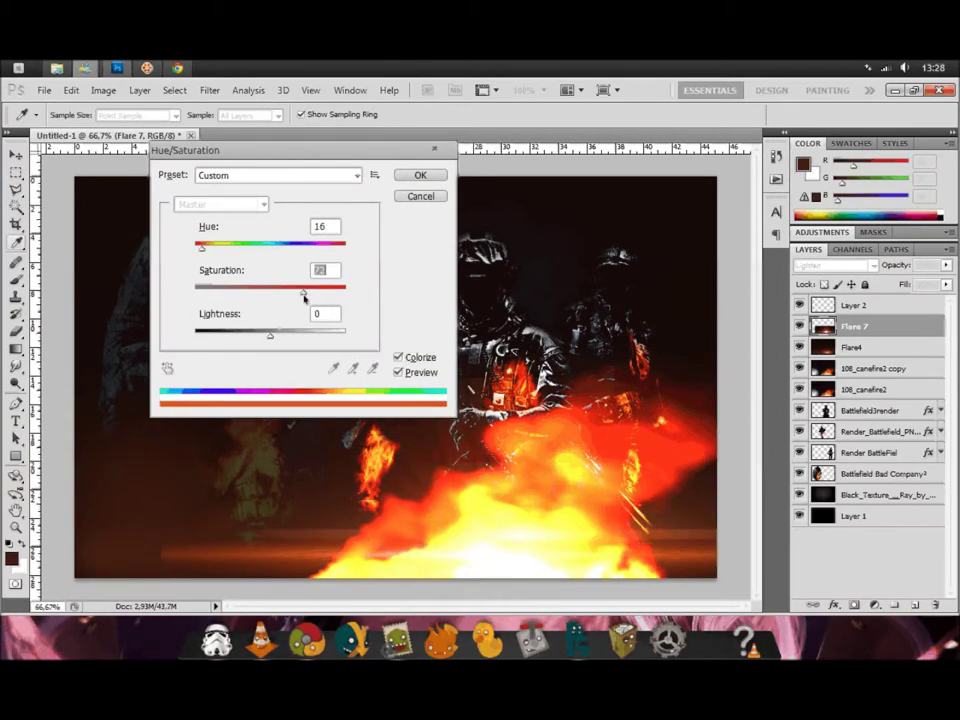
click(412, 177)
key(e)
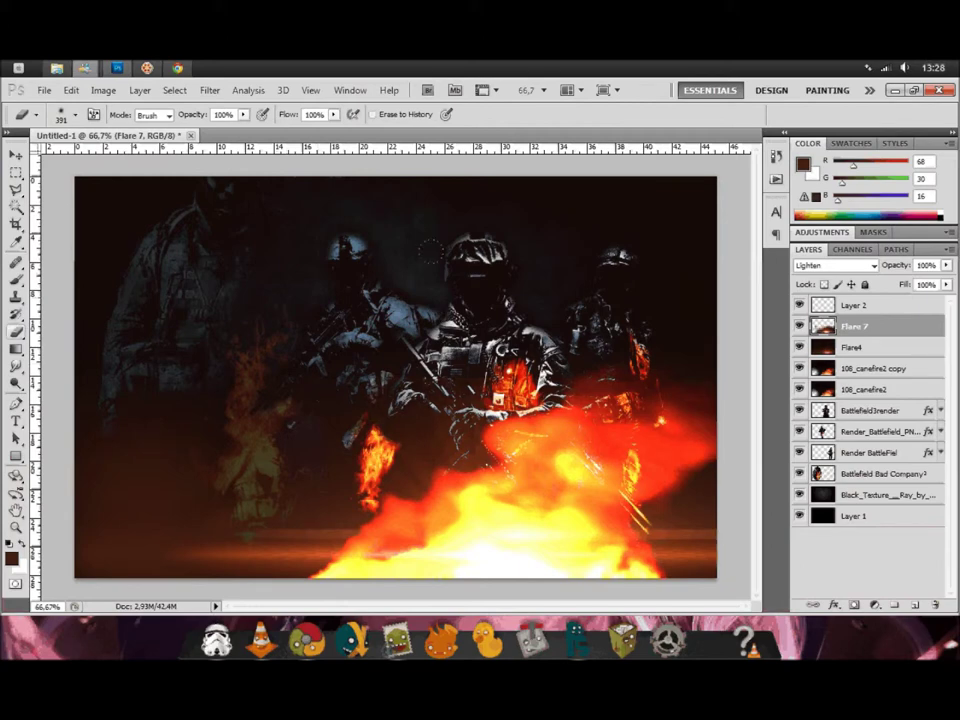
key(x)
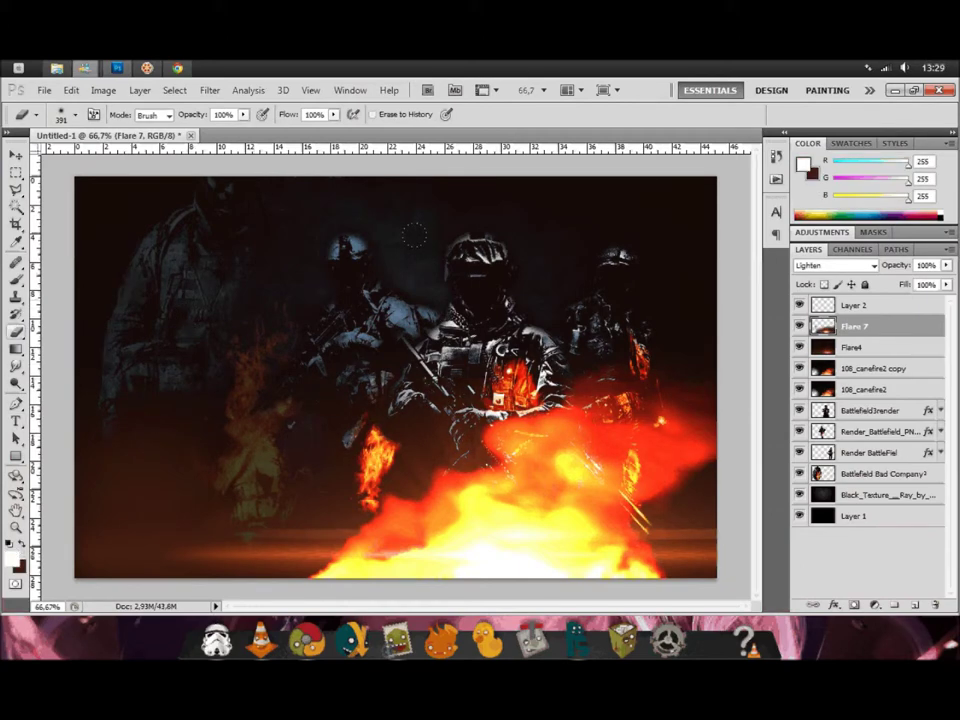
Type BATTLEFIELD on the canvas and bring up the Character panel.
key(t)
click(107, 409)
text(BATTLEFIELD)
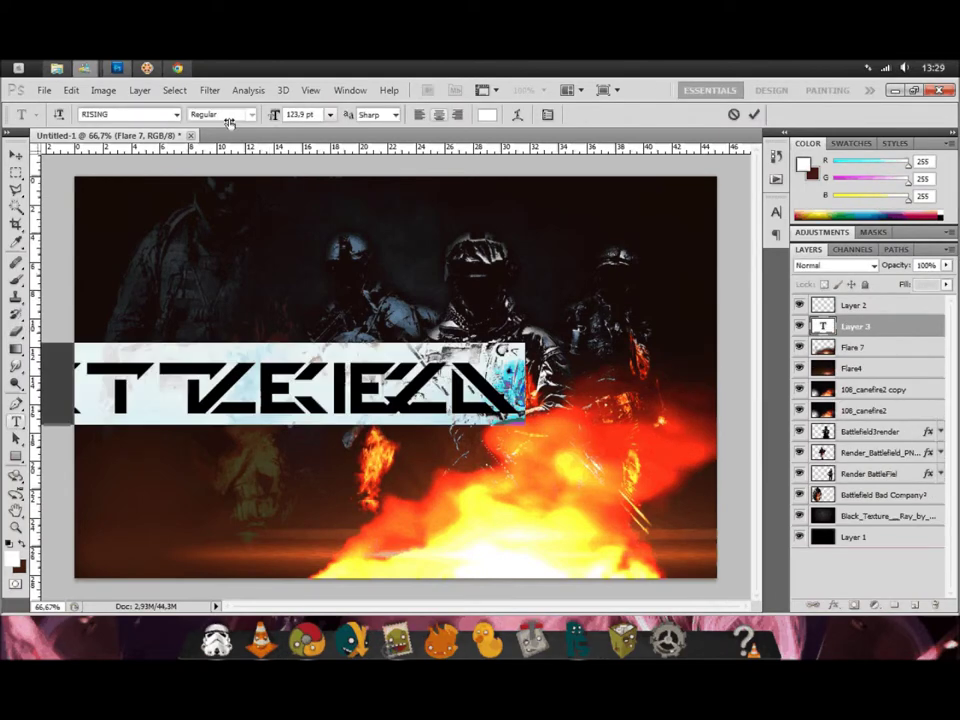
click(547, 114)
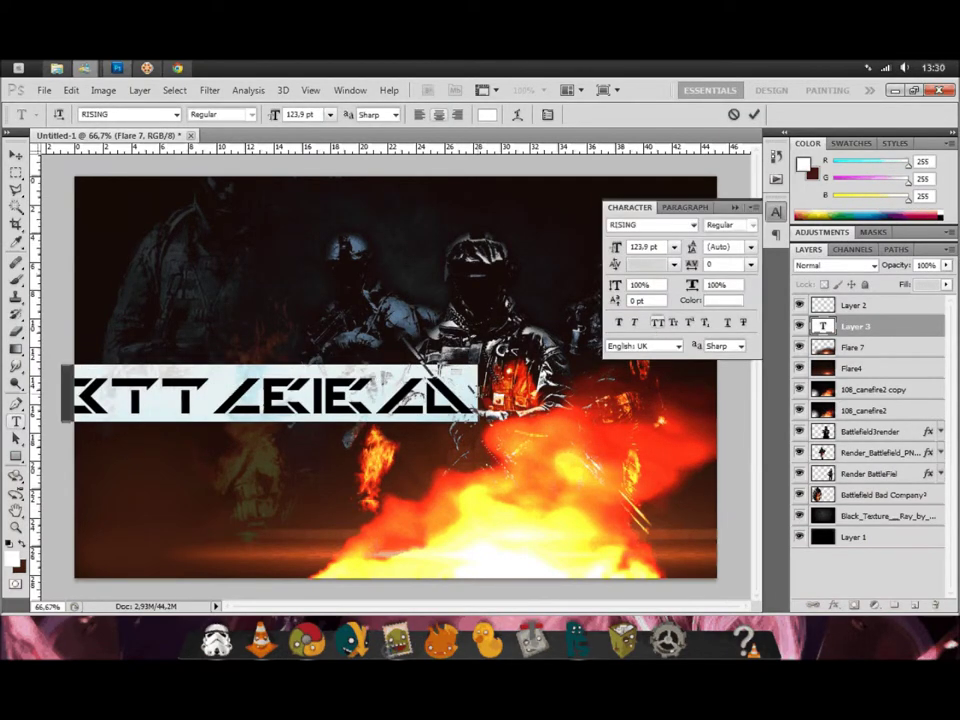
Set the BATTLEFIELD text to Tall Dark And Handsome Condensed at 150 pt.
click(233, 400)
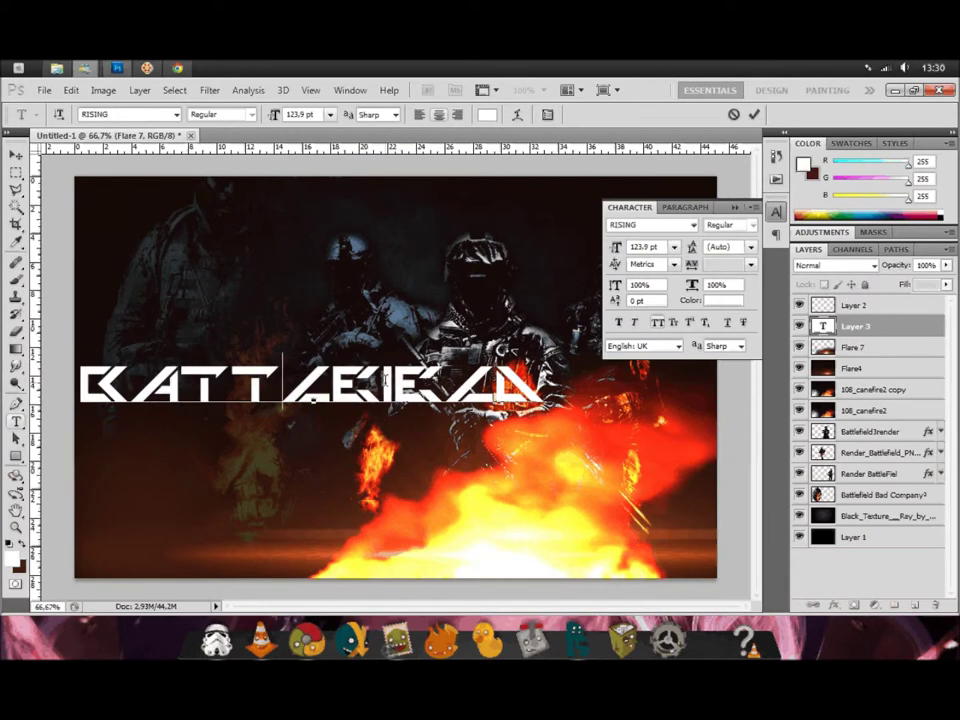
key(ctrl+a)
click(694, 226)
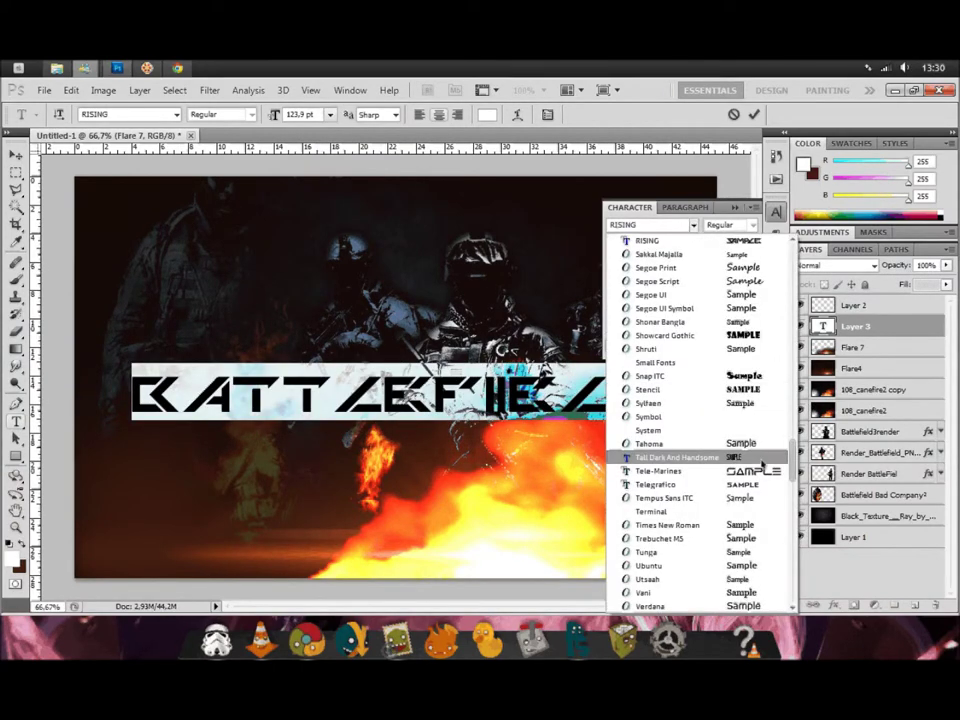
click(615, 456)
click(674, 247)
text(150)
key(Return)
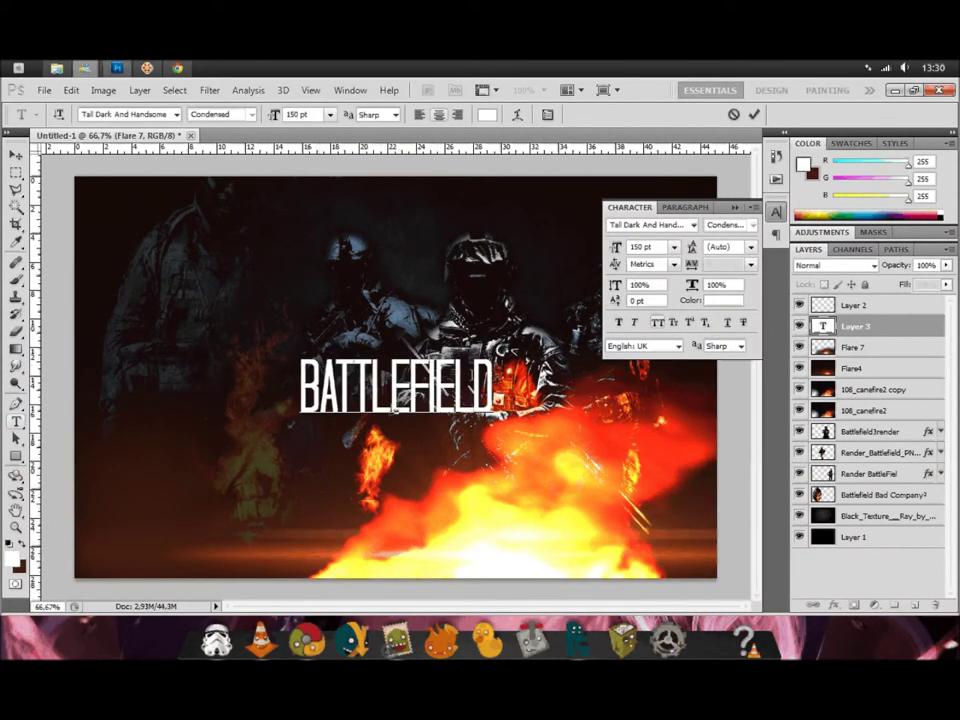
Commit the title and move it down onto the flames.
click(17, 157)
drag(486, 398, 586, 533)
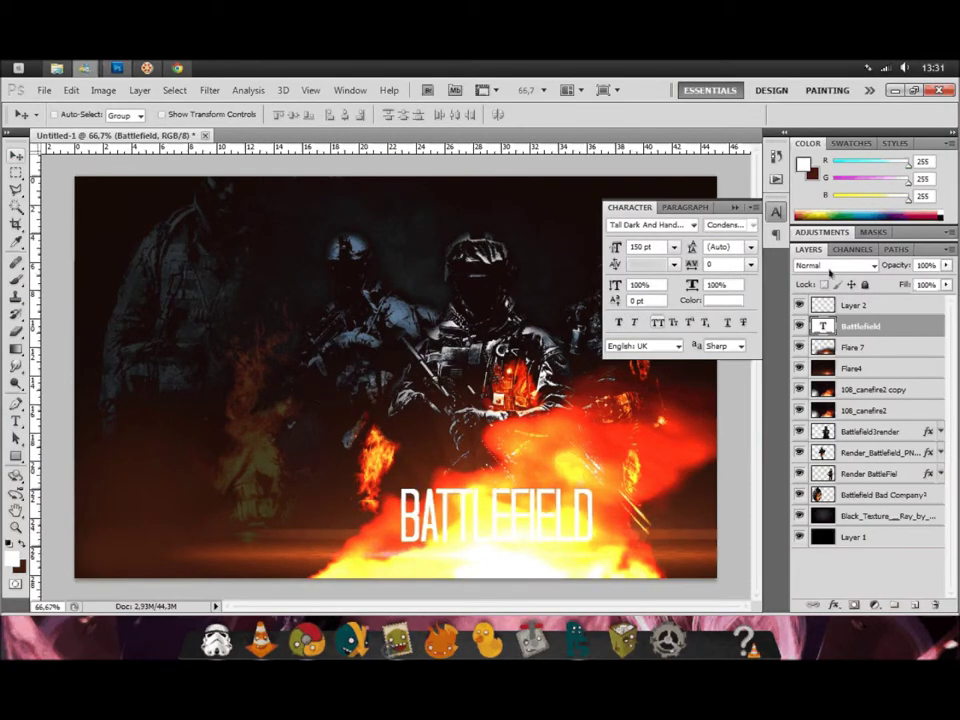
right_click(860, 326)
Add a 90° drop shadow to BATTLEFIELD with spread 3, size 54 and lower opacity.
click(598, 229)
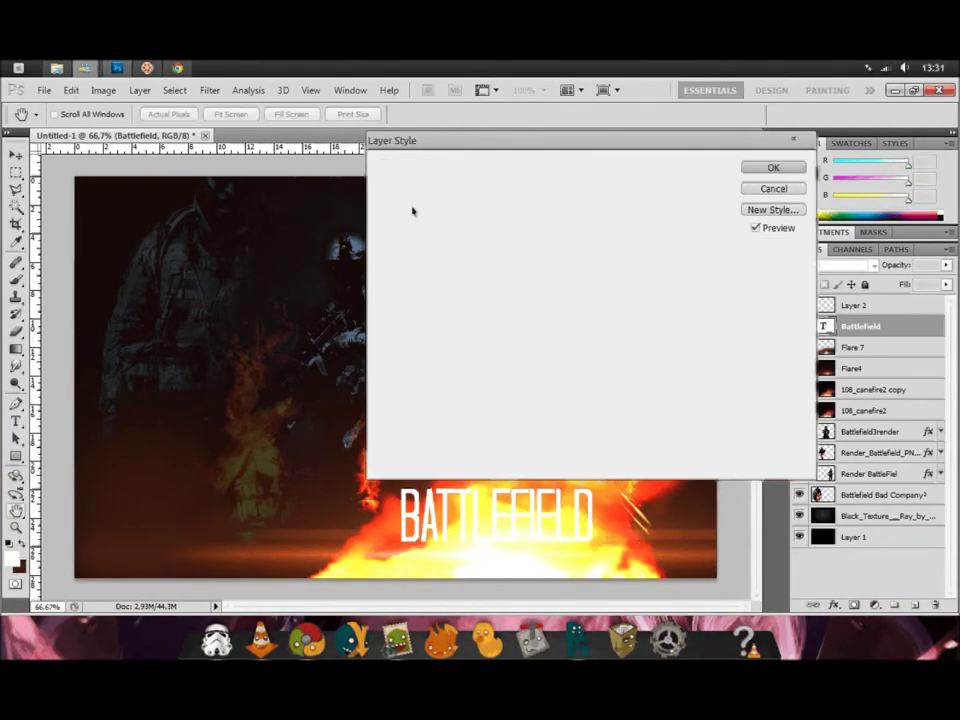
text(90)
mouse_move(563, 254)
mouse_down()
mouse_move(573, 254)
mouse_move(564, 268)
mouse_up()
drag(617, 208, 592, 208)
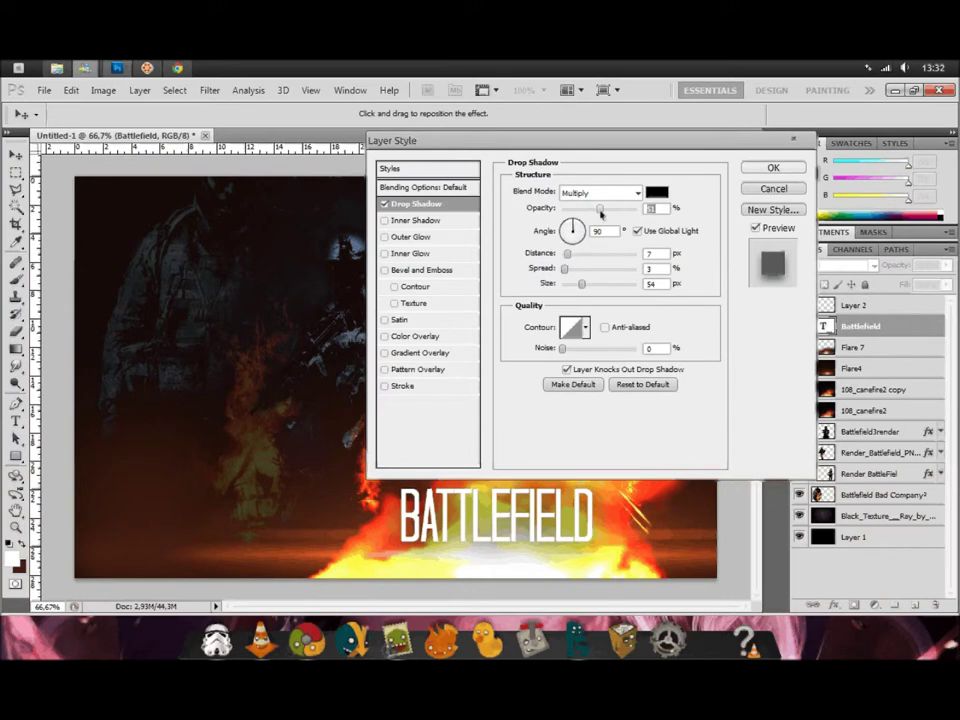
key(Return)
key(t)
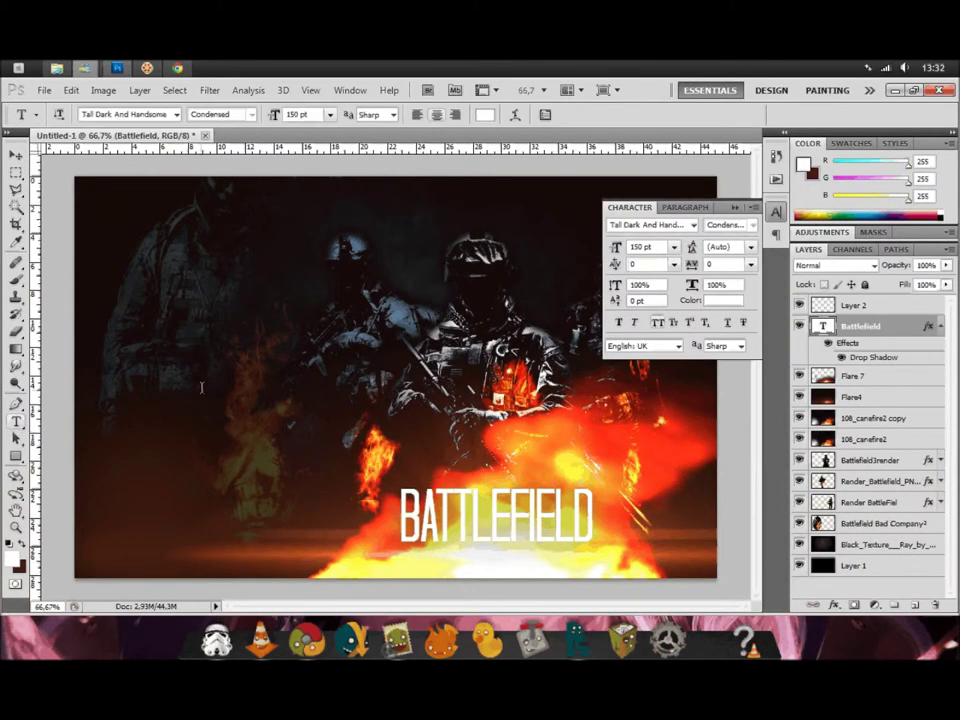
click(200, 388)
Type the subtitle WELCOME TO THE WAR and set its font to Franklin Gothic Medium.
text(WELCOME TO THE WAR)
click(693, 225)
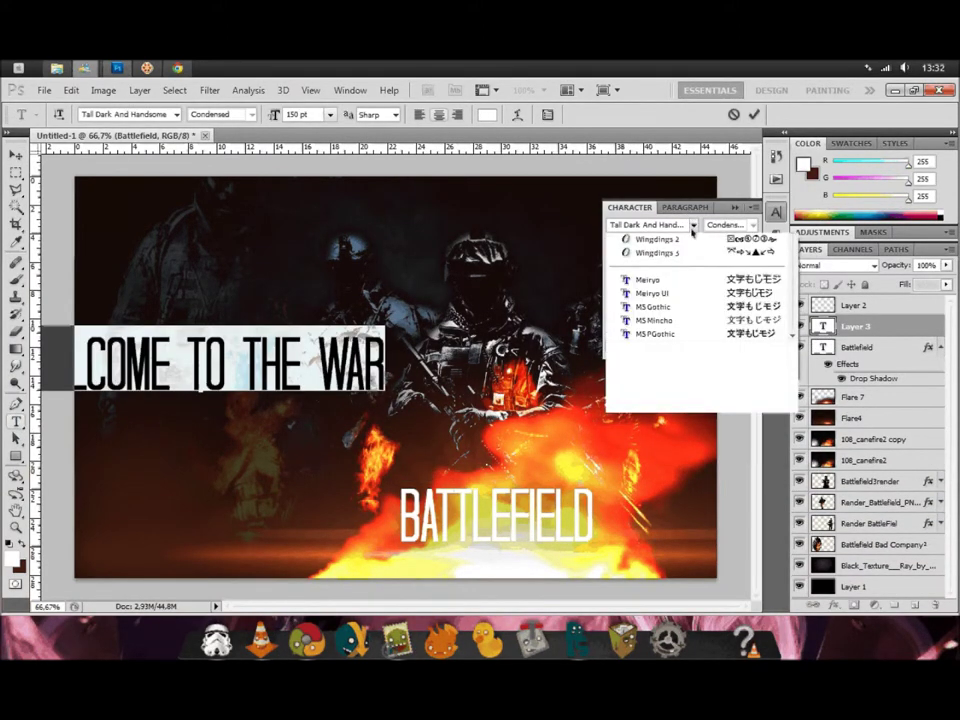
mouse_move(795, 470)
mouse_down()
mouse_move(796, 322)
mouse_move(792, 520)
mouse_up()
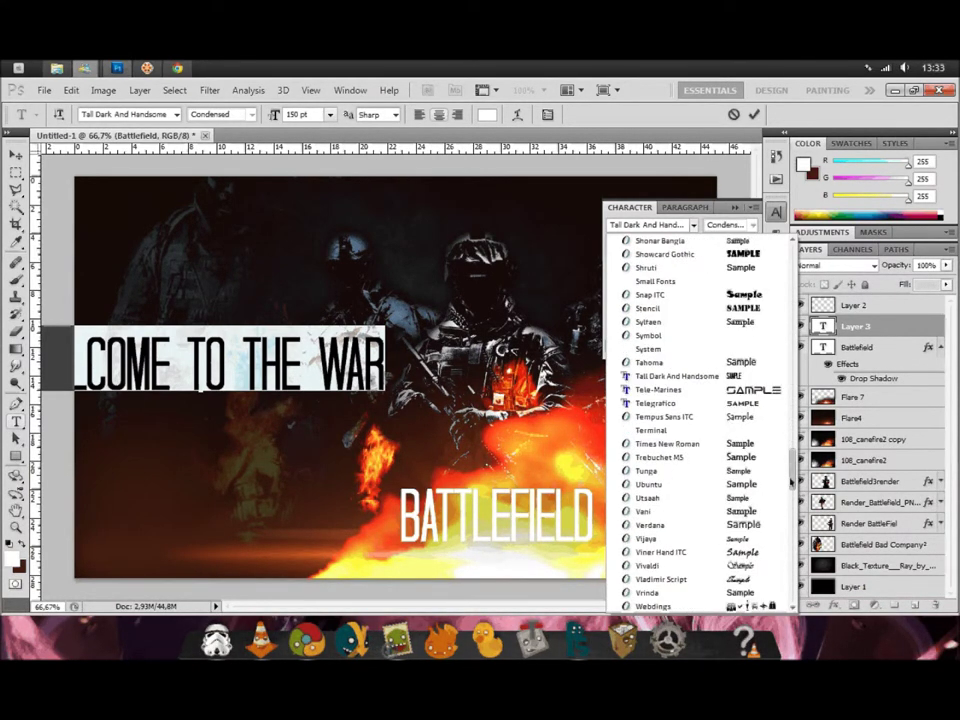
click(662, 392)
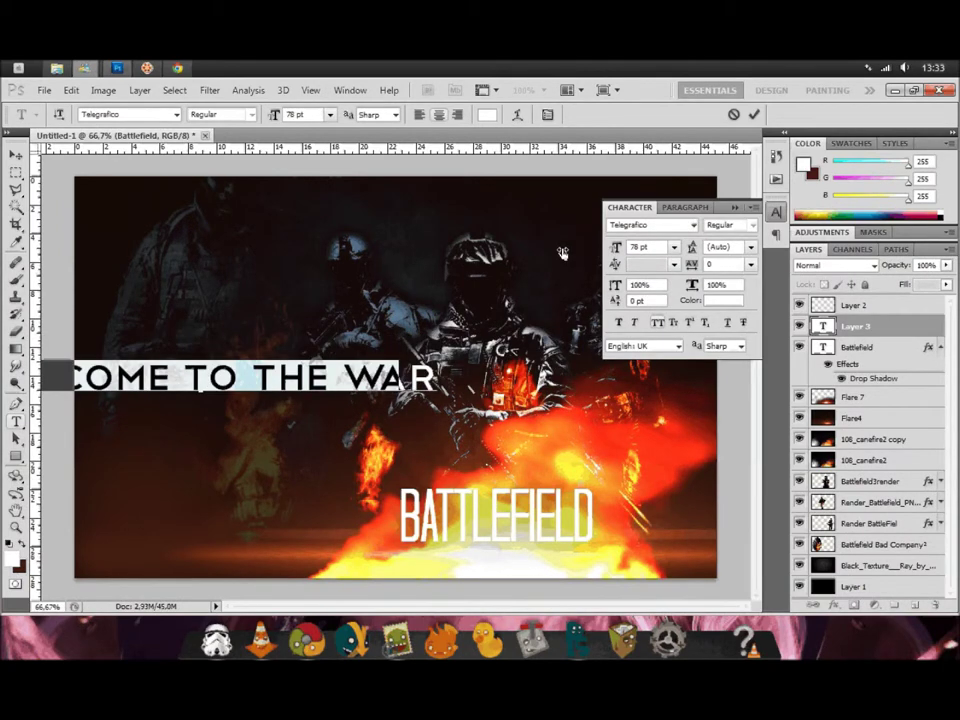
drag(562, 253, 139, 297)
drag(467, 428, 775, 590)
click(693, 224)
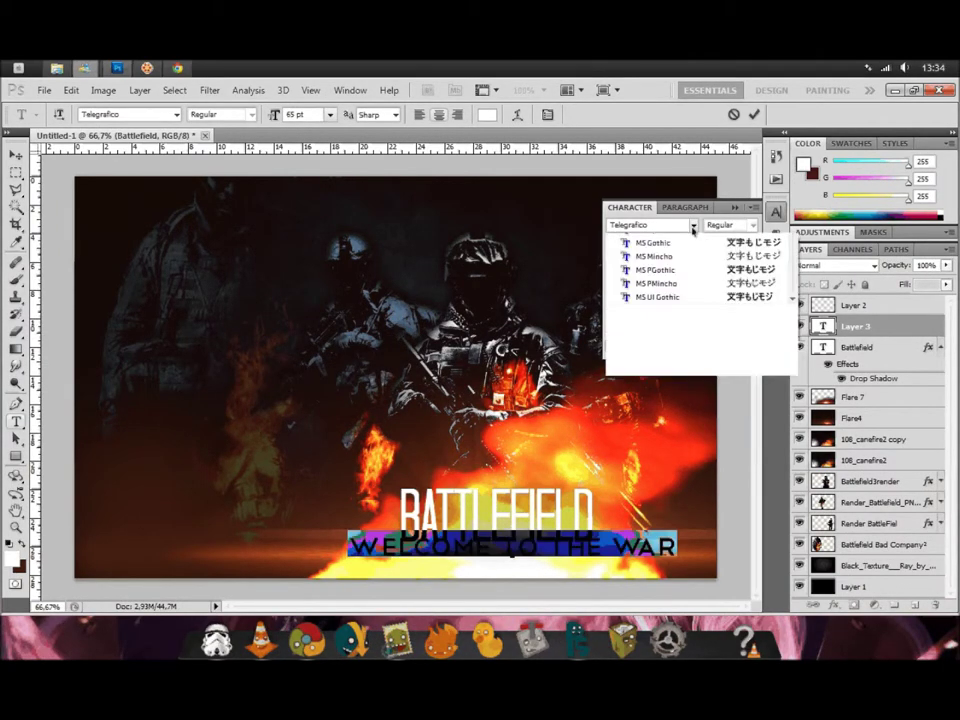
scroll(716, 287, up, 5)
click(716, 283)
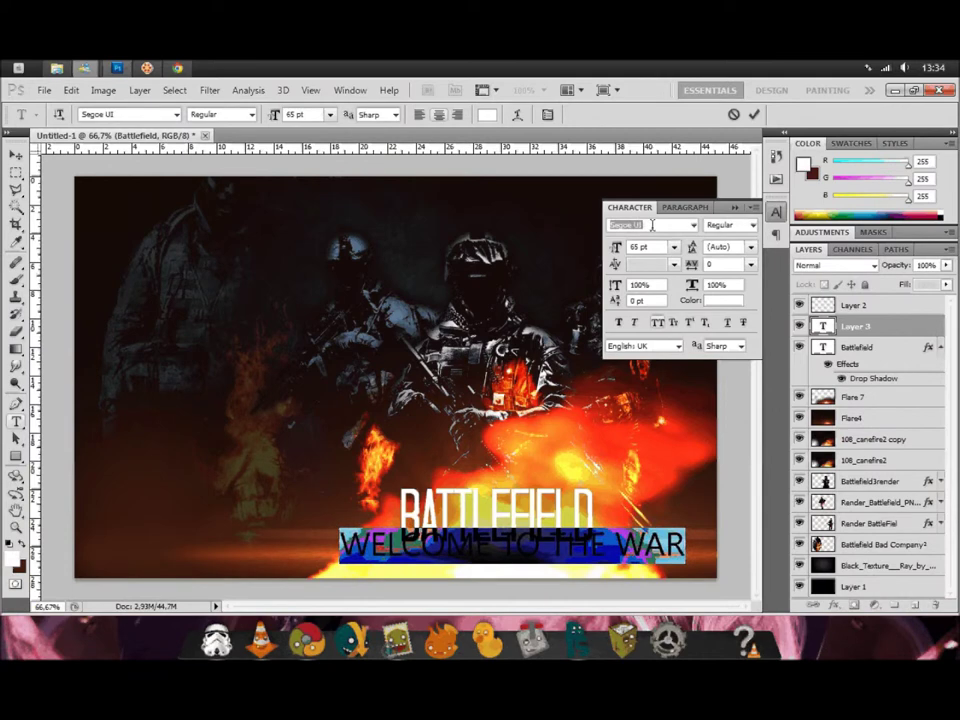
text(Franklin Gothic Medium)
key(Return)
Make the subtitle 36 pt with 300 tracking and centre it under BATTLEFIELD.
drag(617, 247, 603, 257)
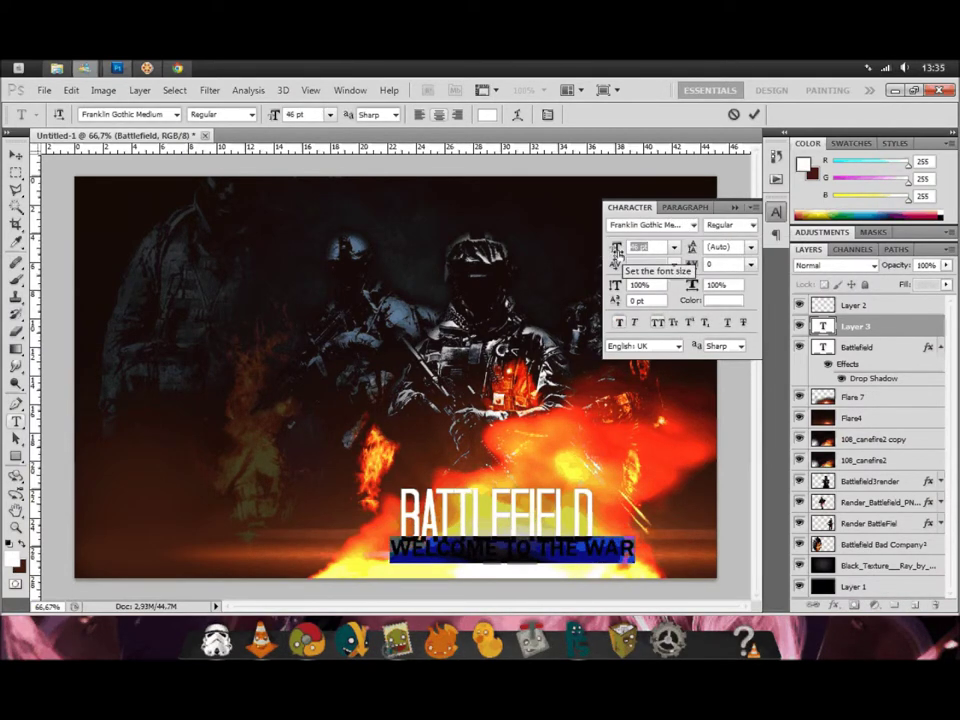
click(675, 248)
click(685, 519)
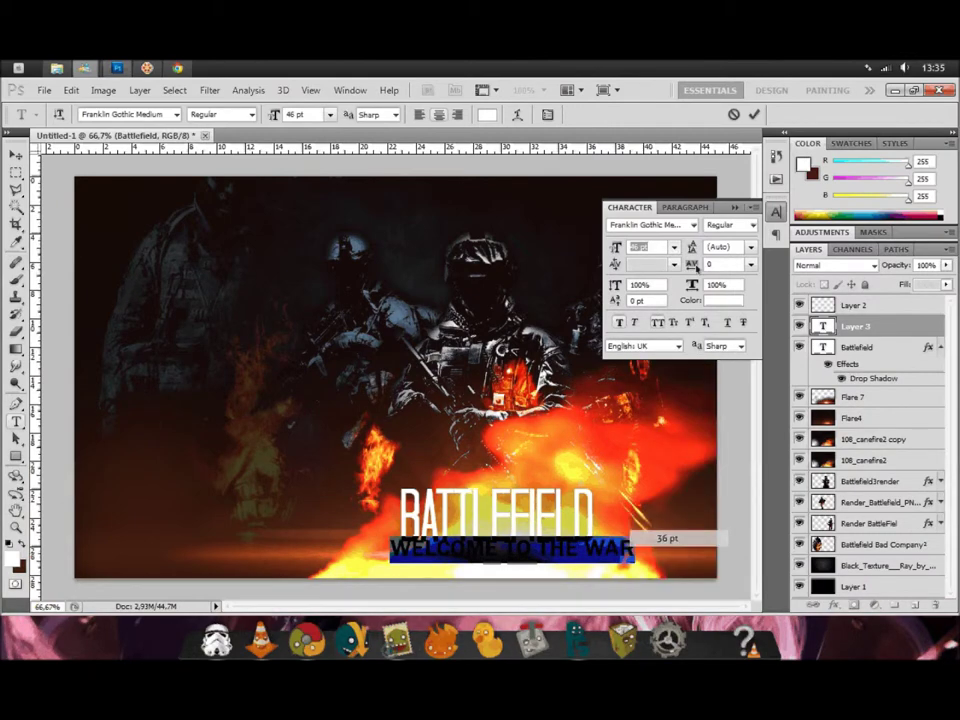
click(725, 264)
text(300)
key(Return)
key(ctrl+Return)
key(v)
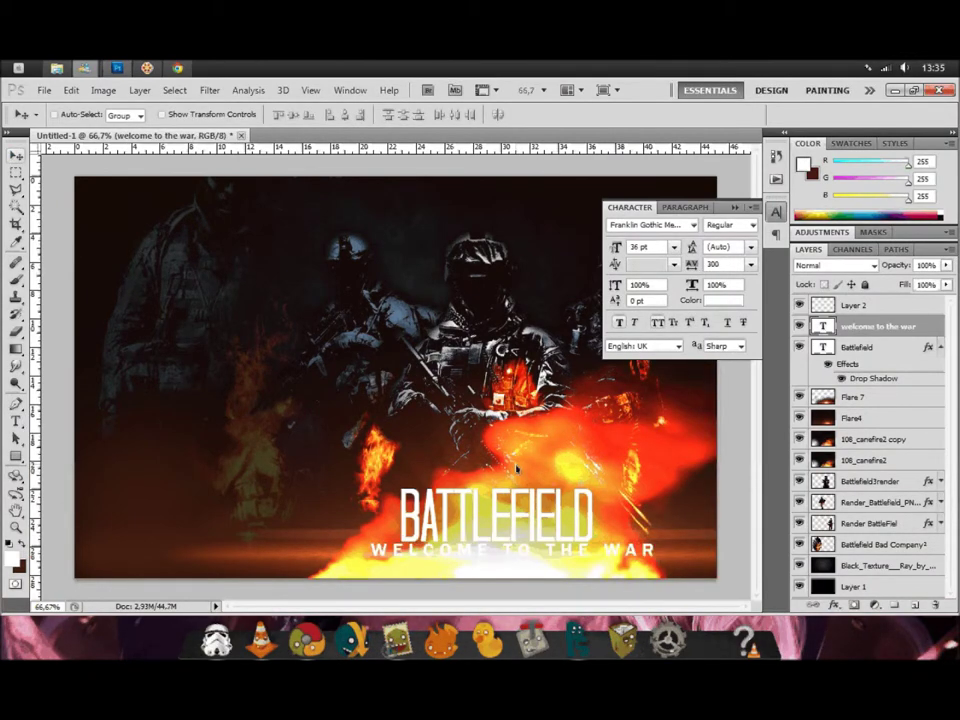
drag(514, 461, 499, 463)
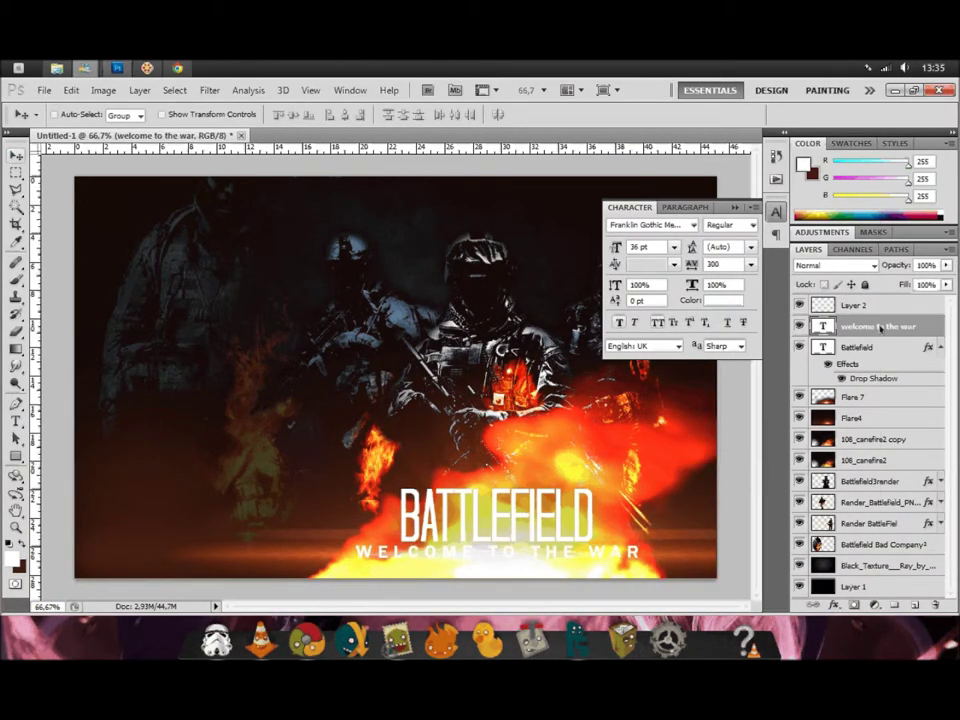
Give the WELCOME TO THE WAR subtitle a red drop shadow.
double_click(880, 326)
click(415, 203)
click(656, 192)
click(786, 189)
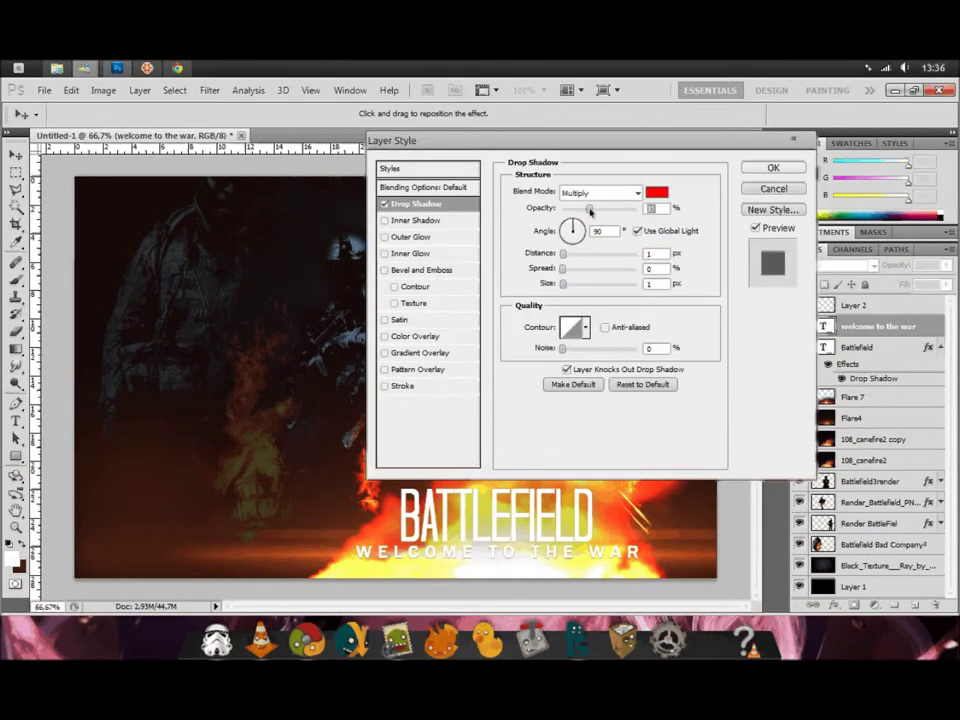
key(Return)
click(940, 372)
Duplicate the BATTLEFIELD layer and colour the original title's text red.
click(855, 345)
key(ctrl+j)
click(831, 368)
double_click(831, 368)
click(486, 114)
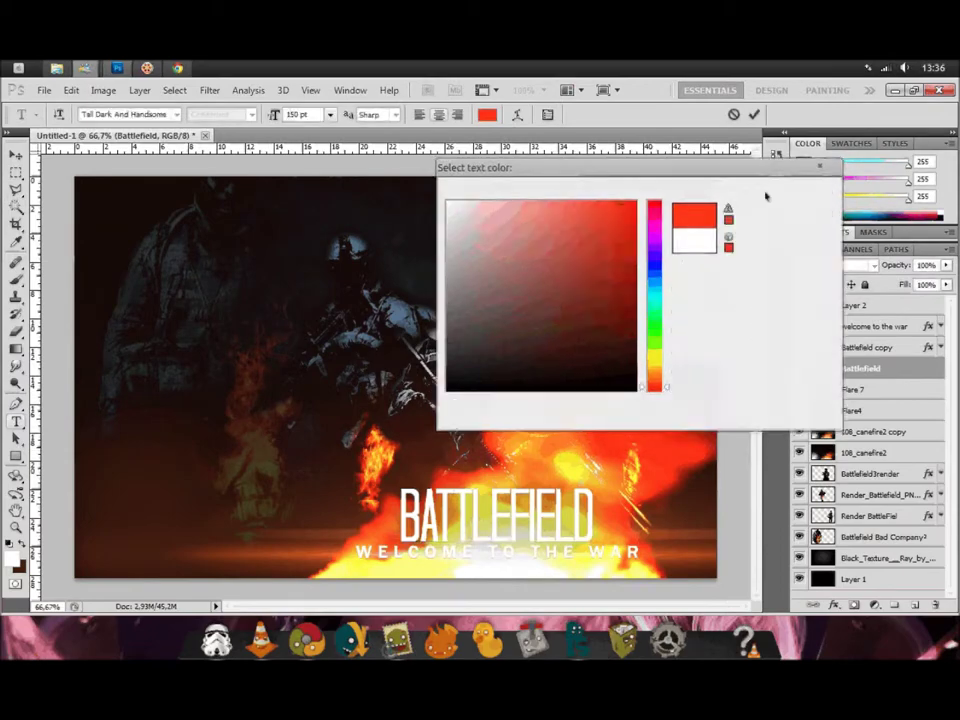
key(Return)
click(16, 155)
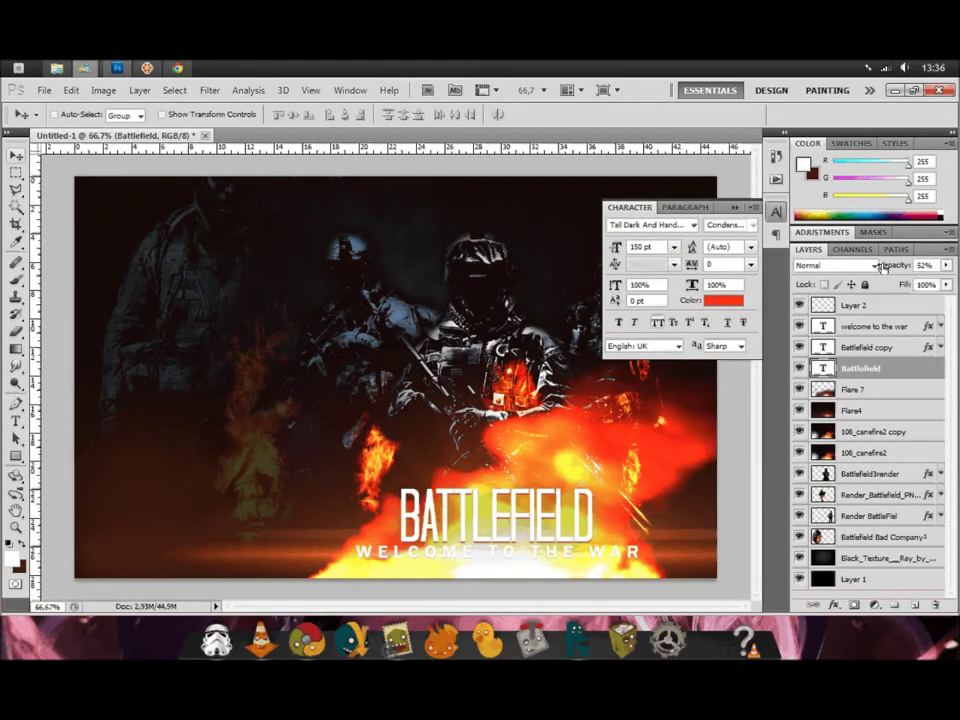